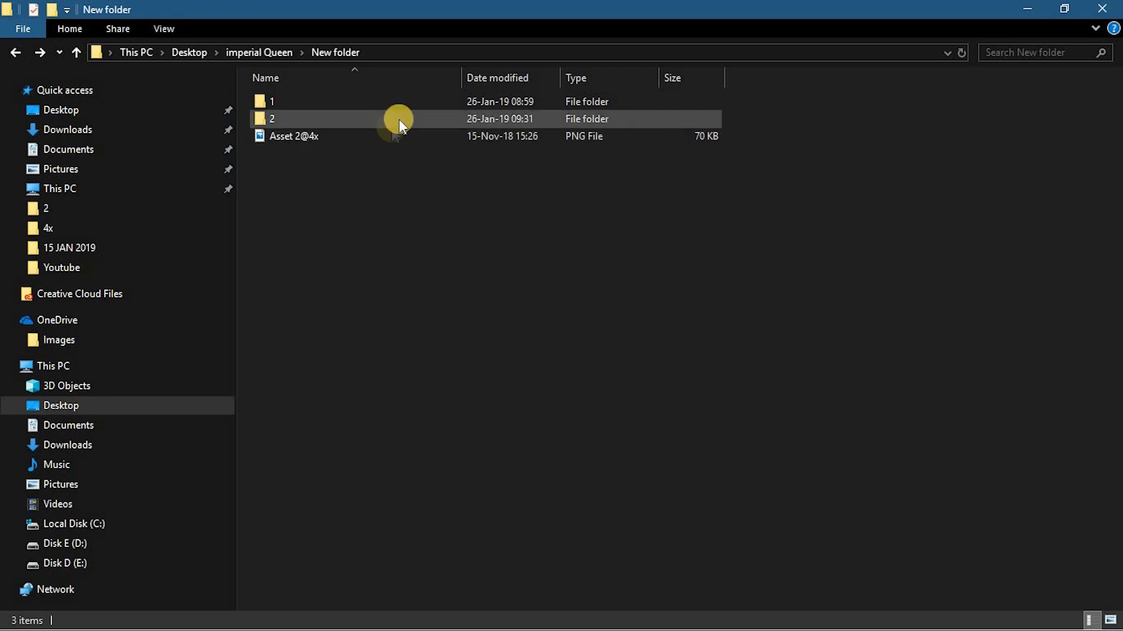
# Step: Open folder 1 and view its dd shoe photo
pyautogui.click(296, 102)
pyautogui.doubleClick(296, 101)
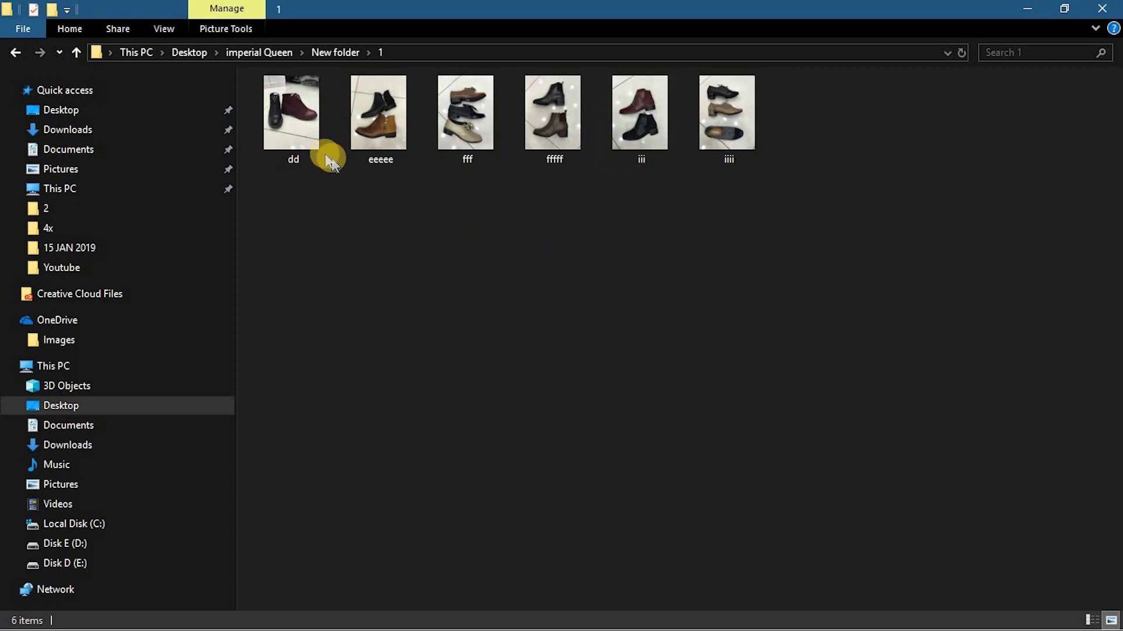
pyautogui.click(314, 141)
pyautogui.doubleClick(314, 140)
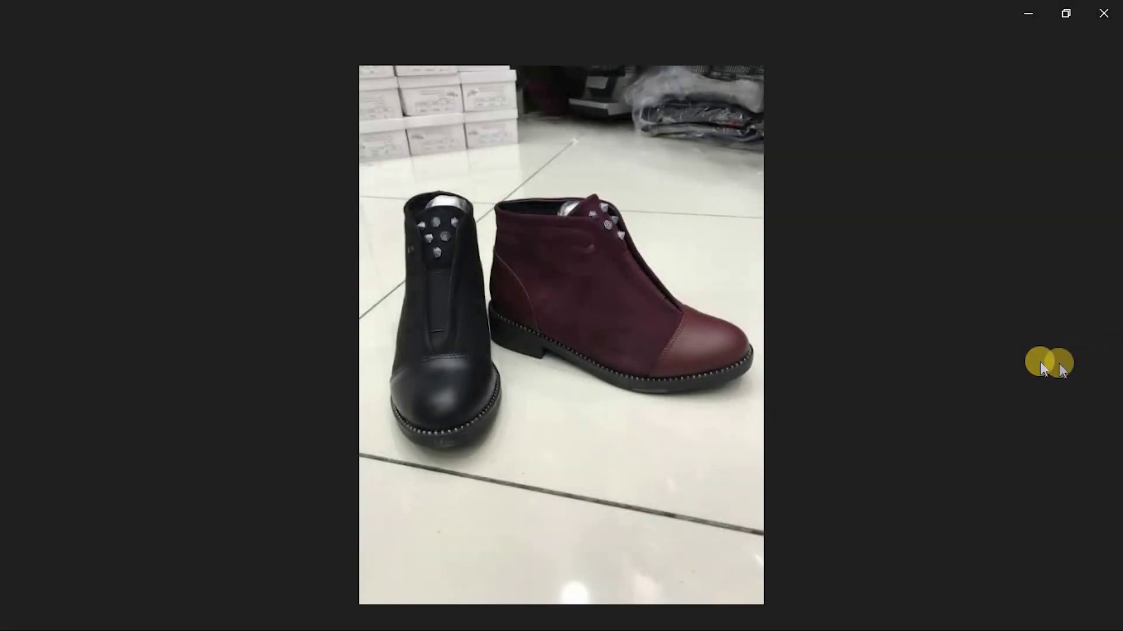
pyautogui.click(1077, 337)
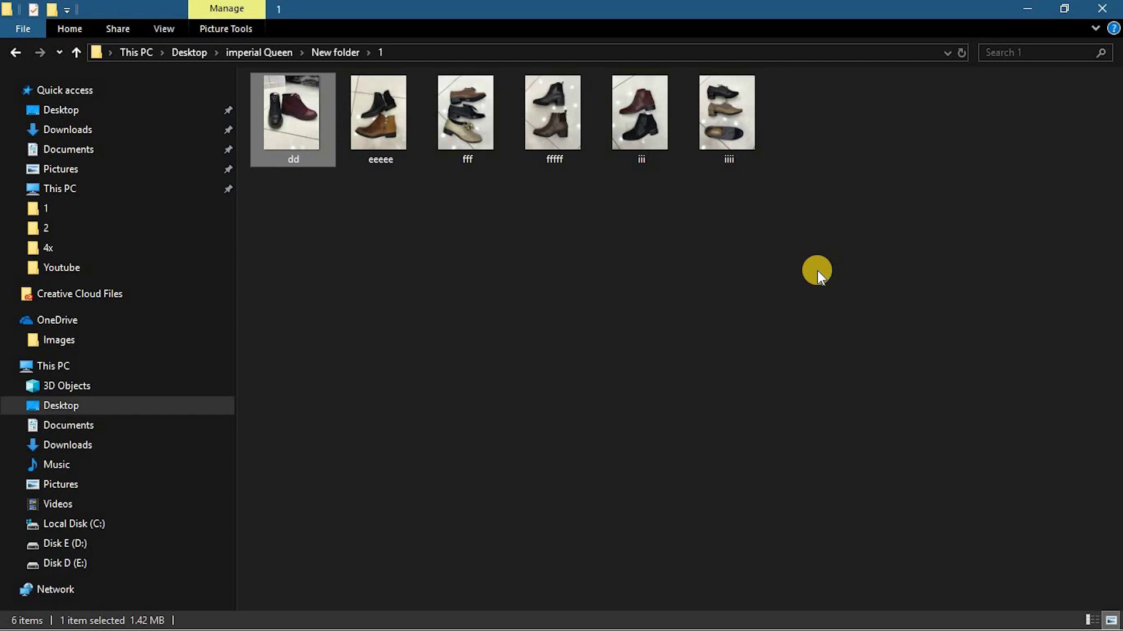
# Step: Check the contents of folder 2, then show the items in New folder as large thumbnails
pyautogui.hotkey('alt', 'Left')
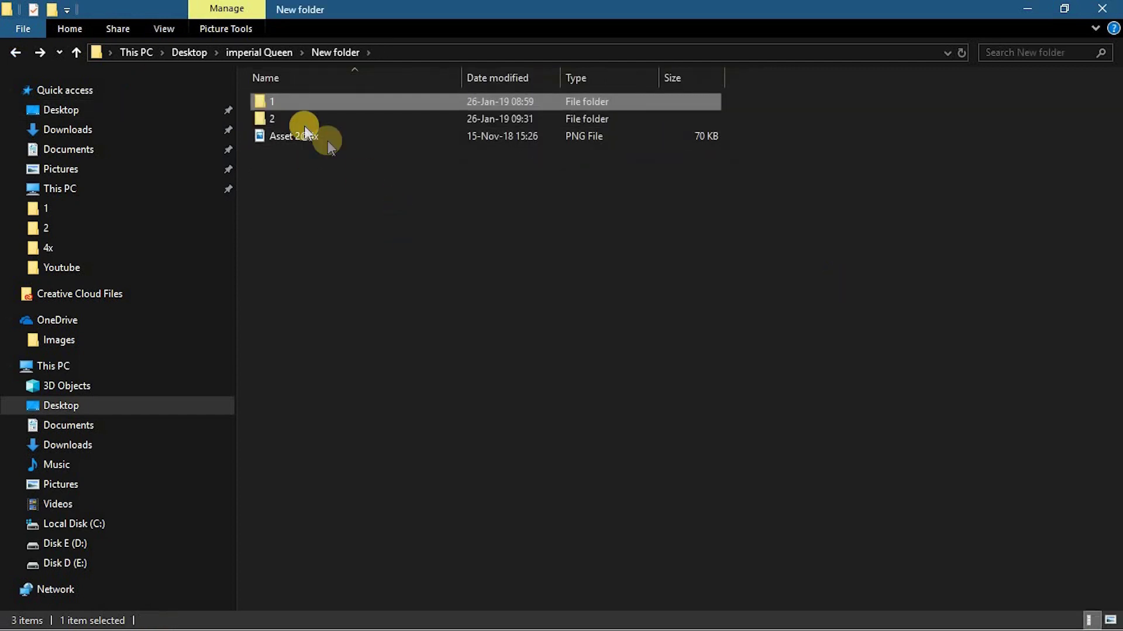
pyautogui.doubleClick(288, 120)
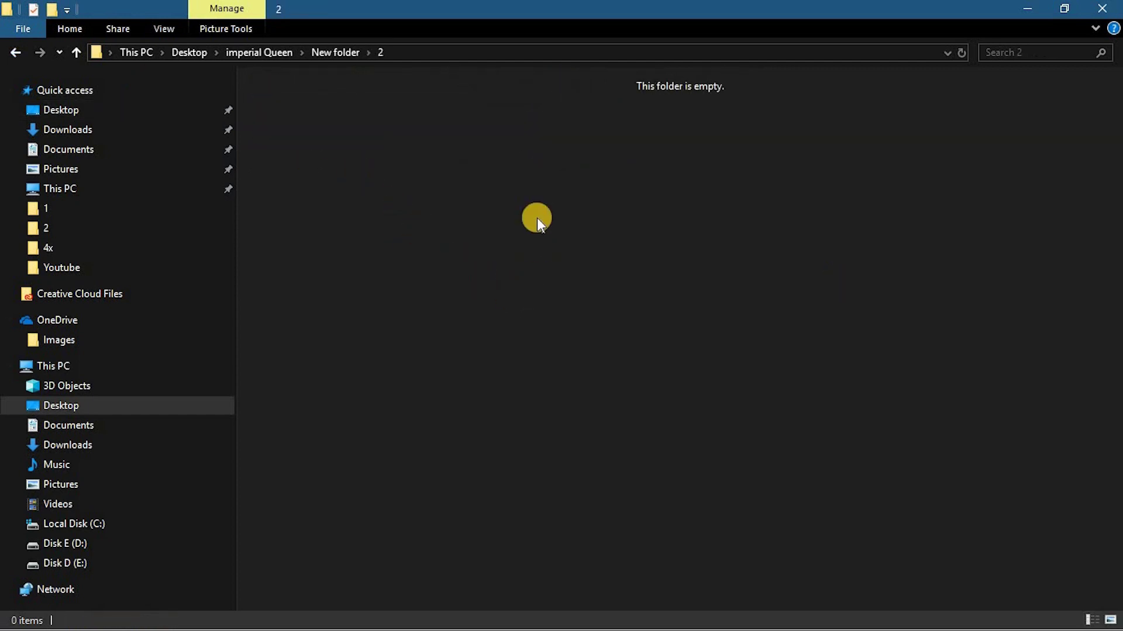
pyautogui.click(22, 51)
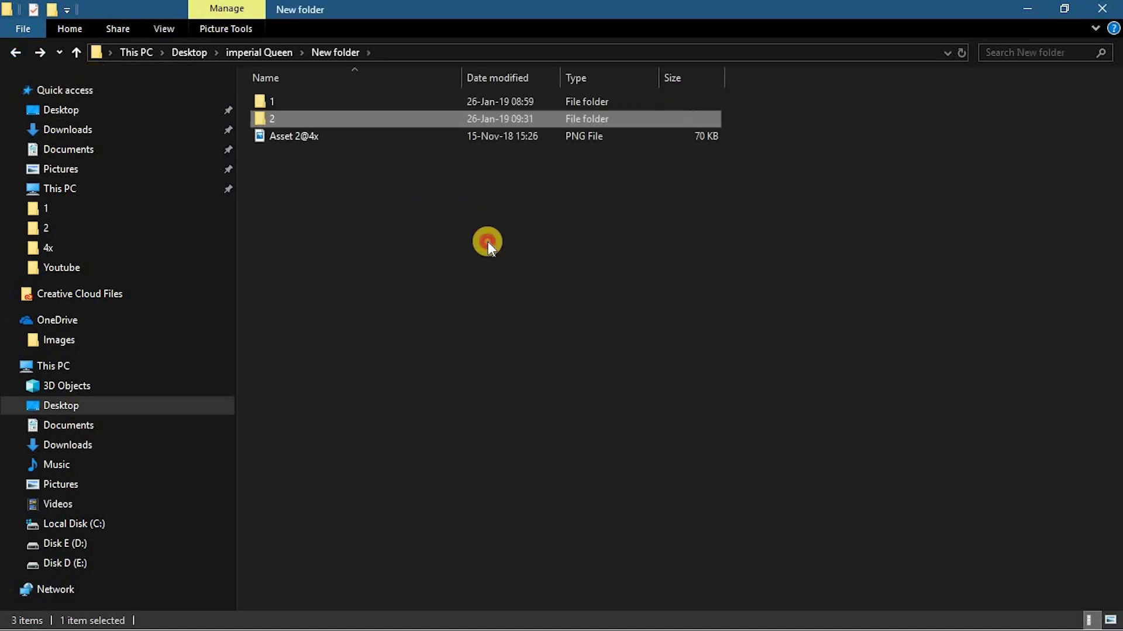
pyautogui.click(502, 237)
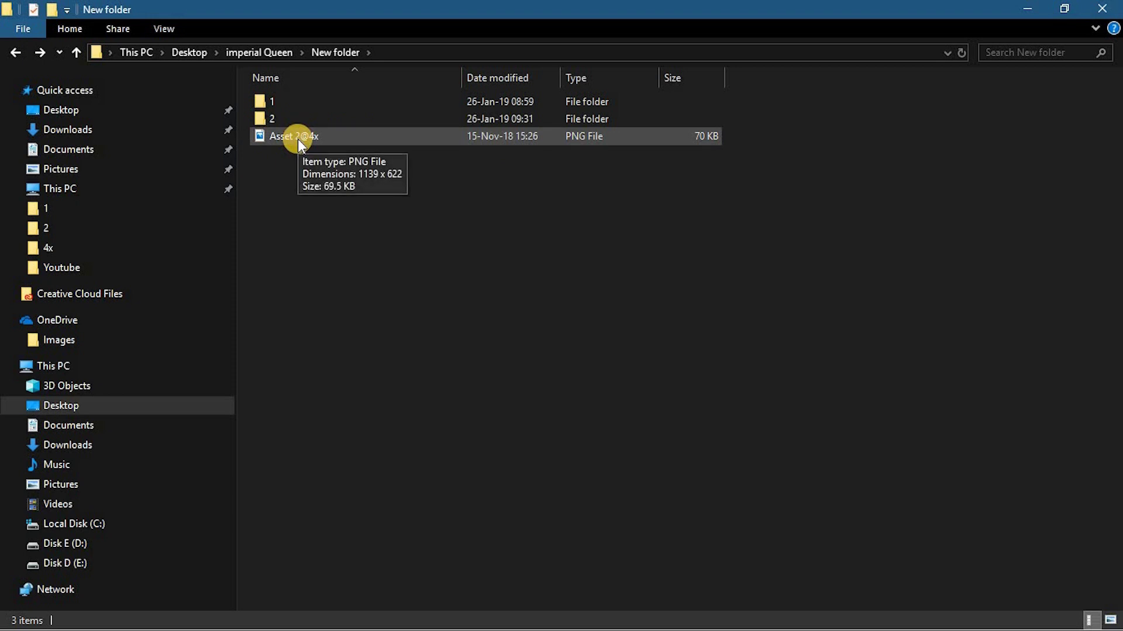
pyautogui.click(1110, 621)
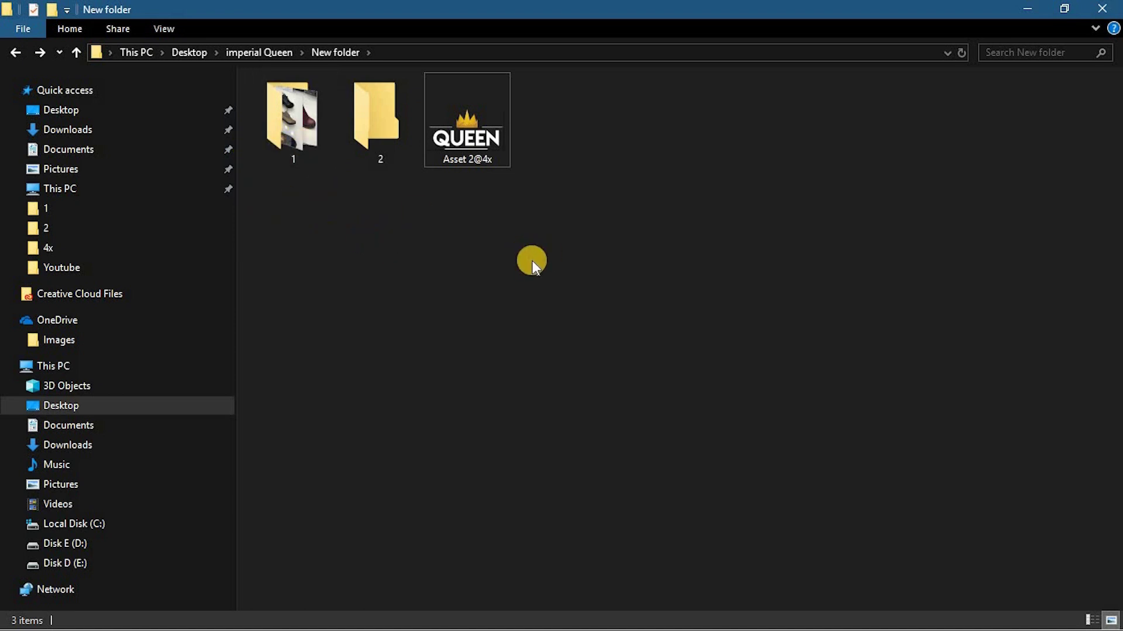
# Step: Move all six shoe photos from folder 1 up into New folder and check folder 1 again
pyautogui.doubleClick(310, 135)
pyautogui.moveTo(317, 224); pyautogui.dragTo(704, 134)
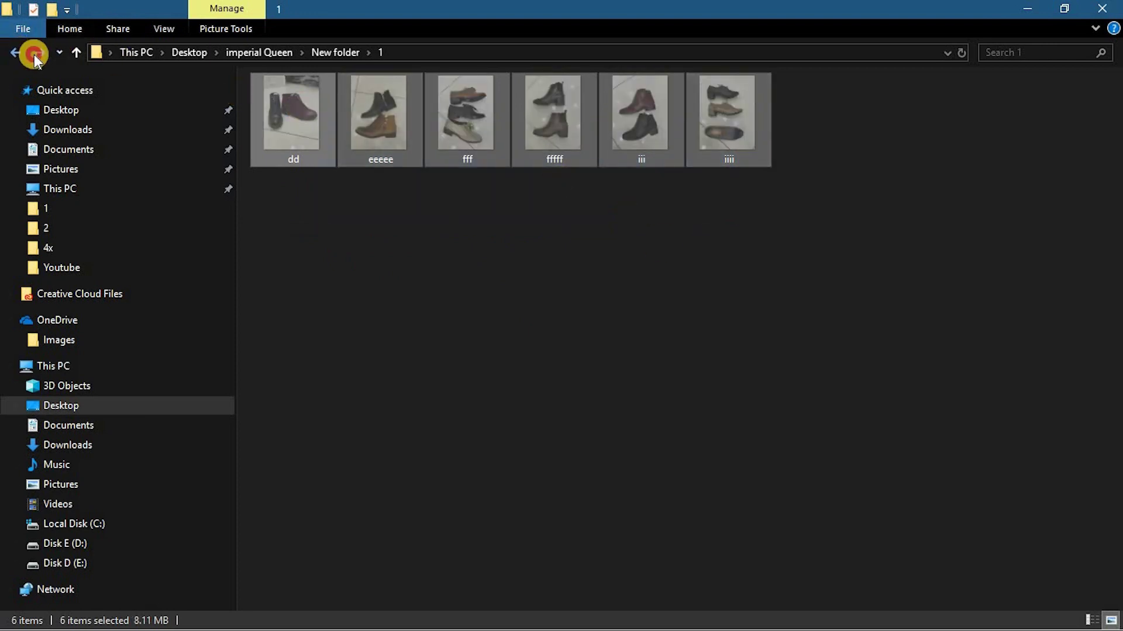
pyautogui.click(34, 55)
pyautogui.hotkey('ctrl', 'v')
pyautogui.click(634, 223)
pyautogui.doubleClick(286, 136)
pyautogui.click(28, 60)
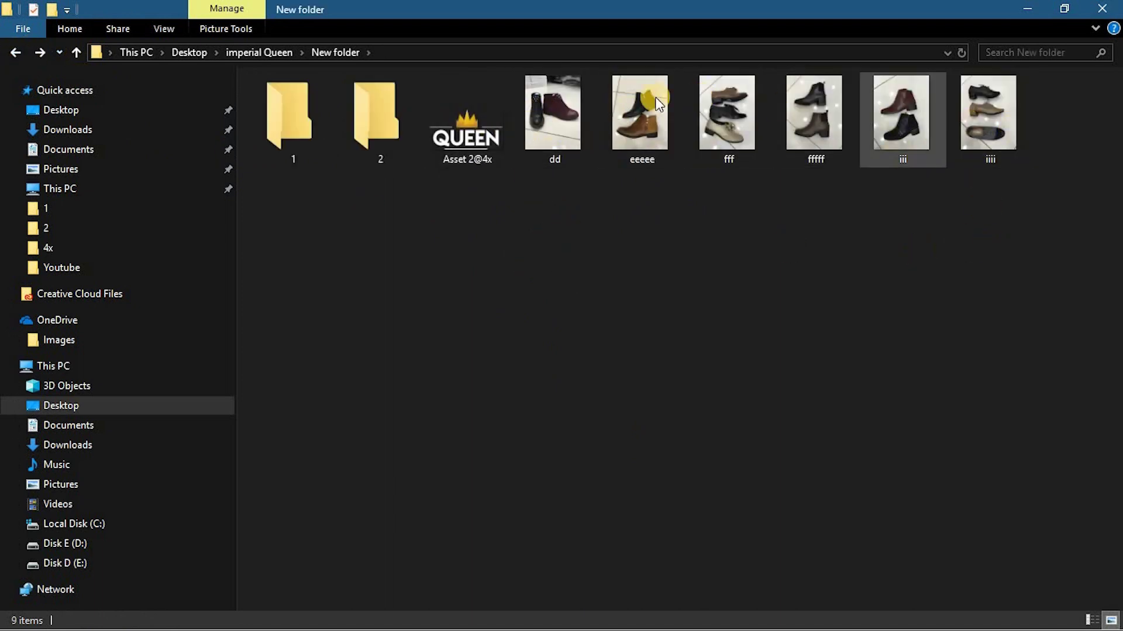
# Step: Move the six shoe photos from New folder back into folder 1
pyautogui.moveTo(1054, 258); pyautogui.dragTo(524, 215)
pyautogui.moveTo(554, 153); pyautogui.dragTo(286, 136)
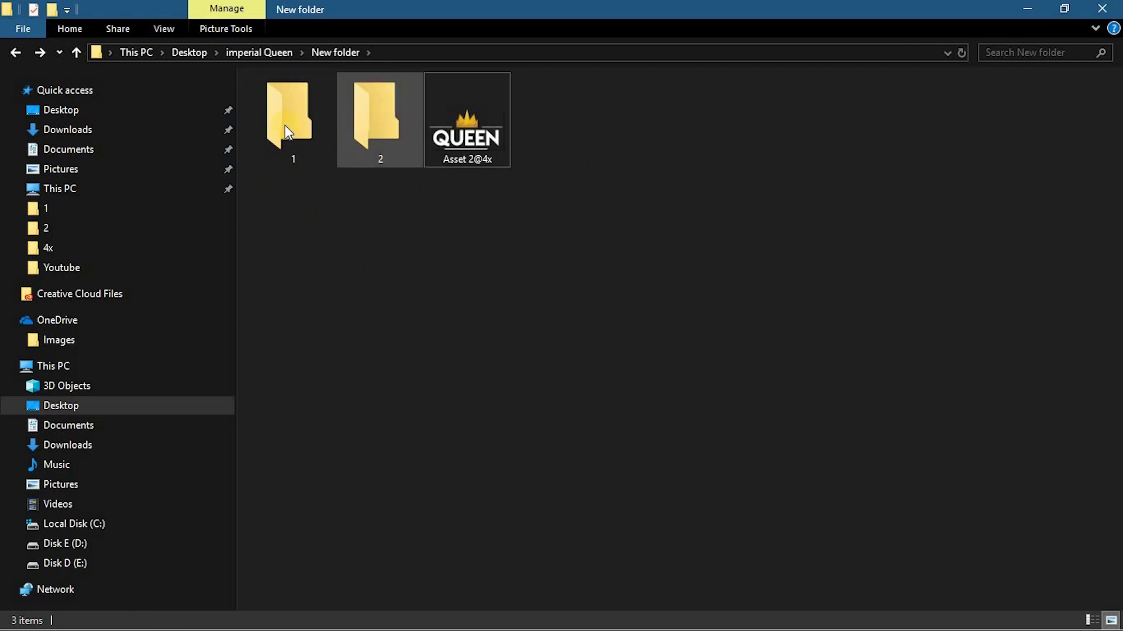
# Step: Look inside folder 2 and return to New folder
pyautogui.doubleClick(385, 111)
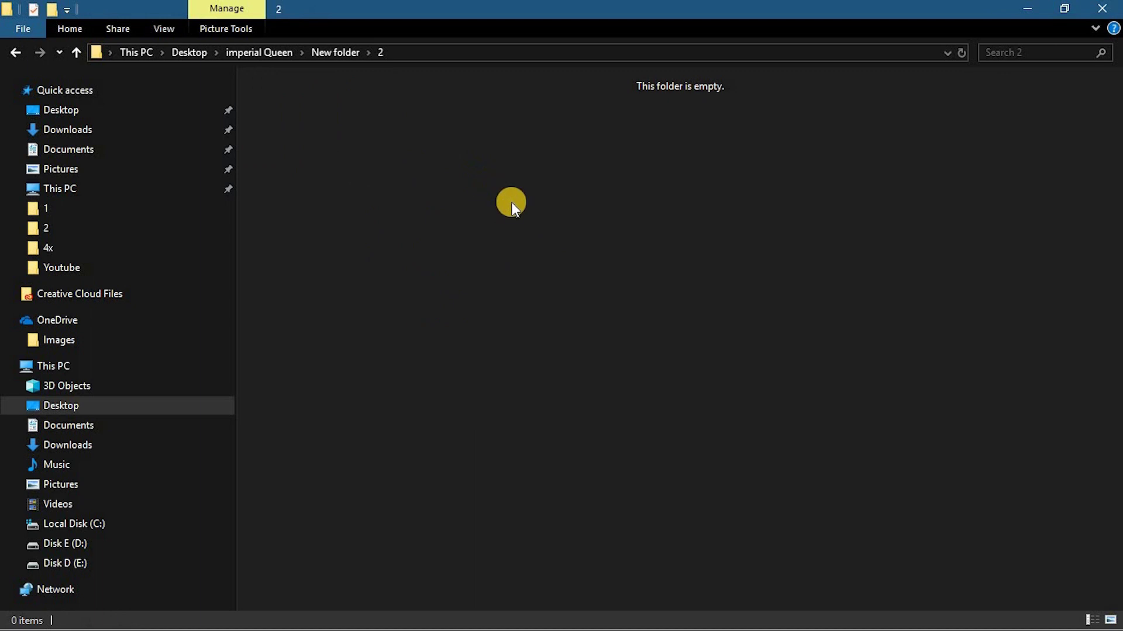
pyautogui.click(17, 53)
pyautogui.click(481, 220)
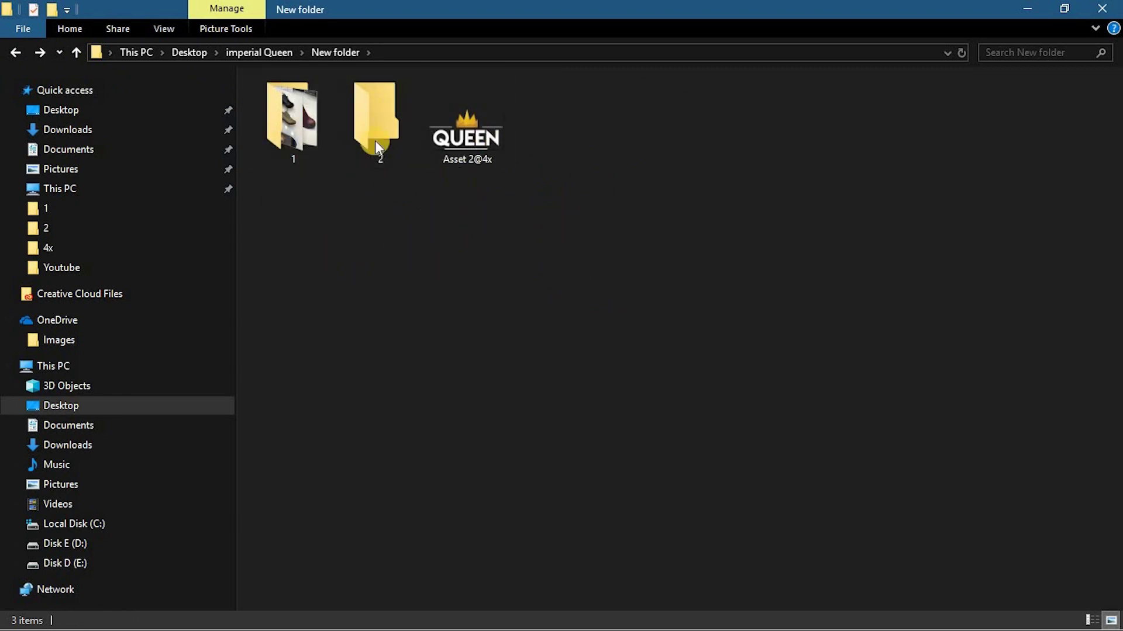
# Step: Switch to Photoshop and open the dd photo from folder 1
pyautogui.hotkey('alt', 'Tab')
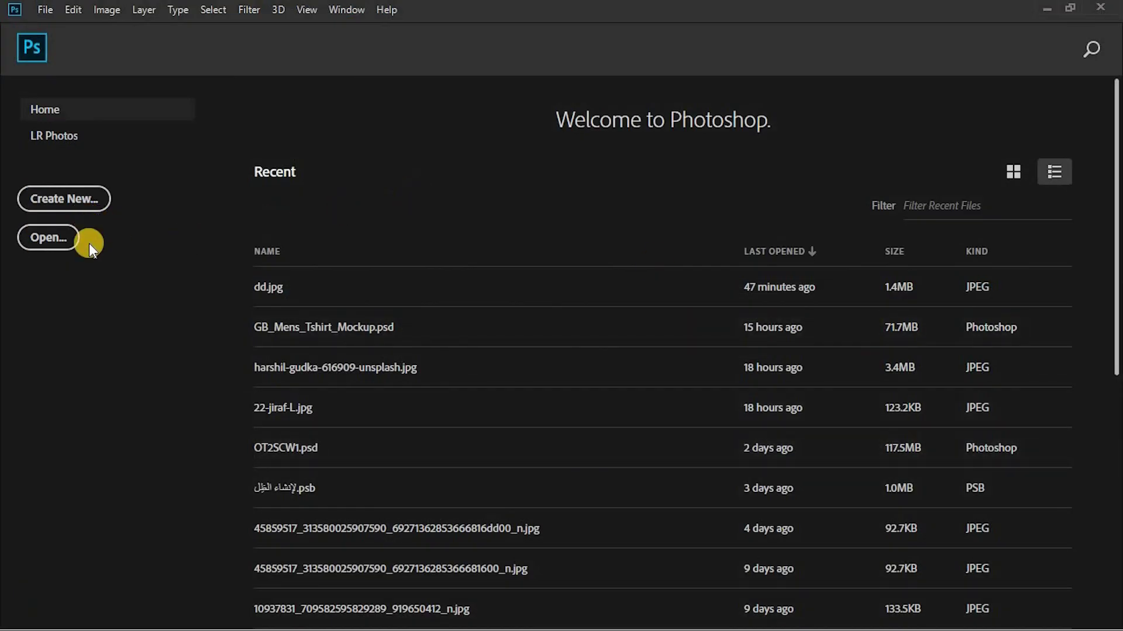
pyautogui.click(43, 233)
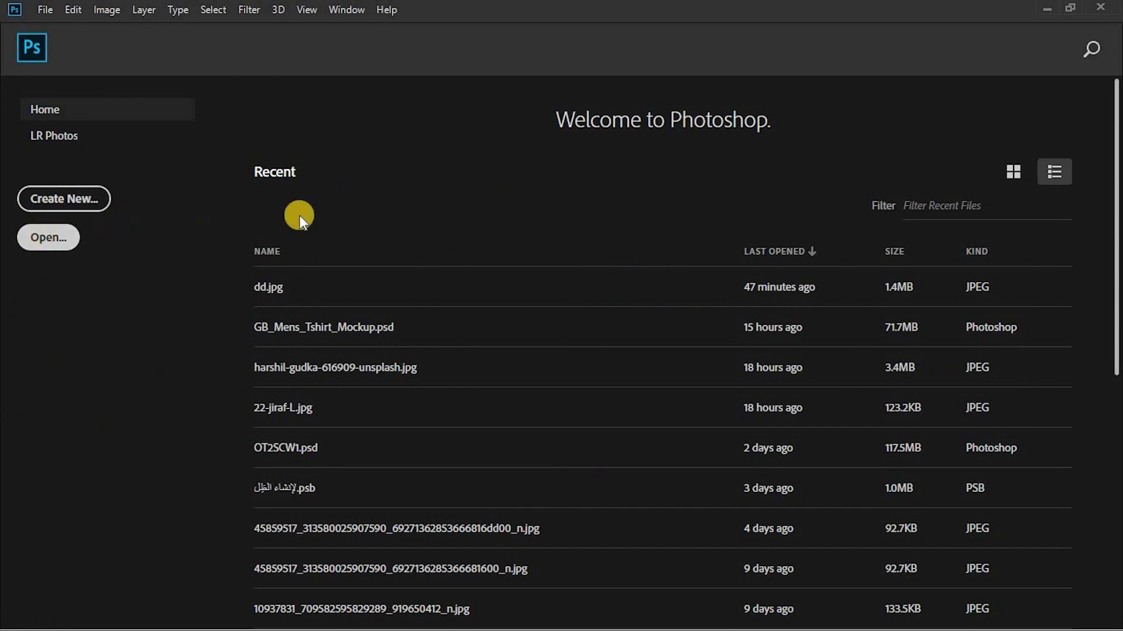
pyautogui.doubleClick(213, 148)
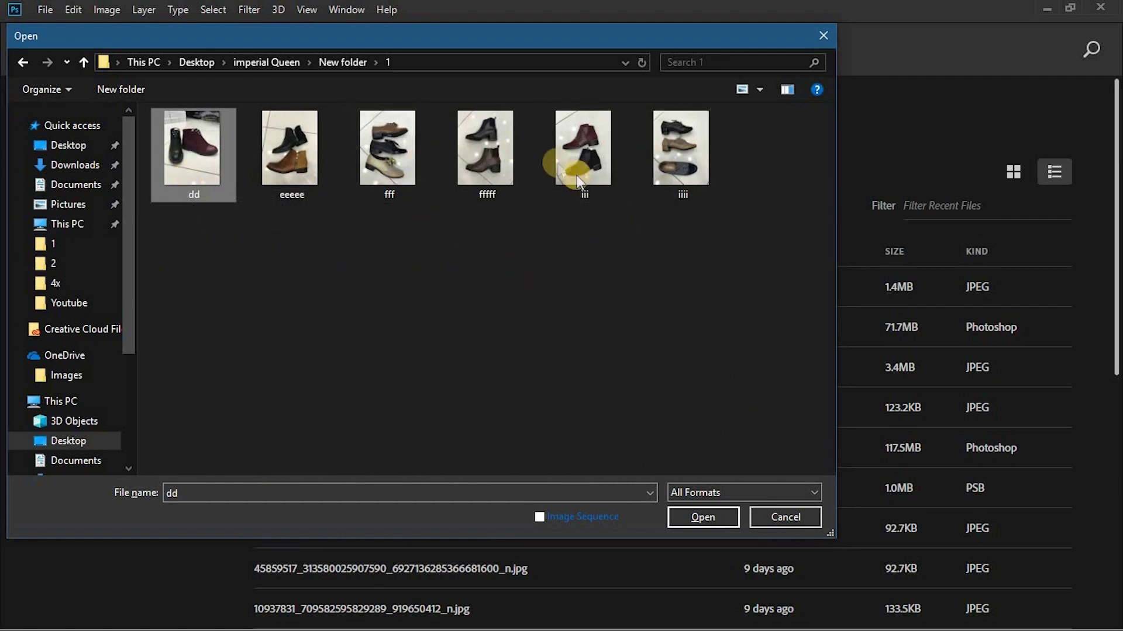
pyautogui.doubleClick(188, 167)
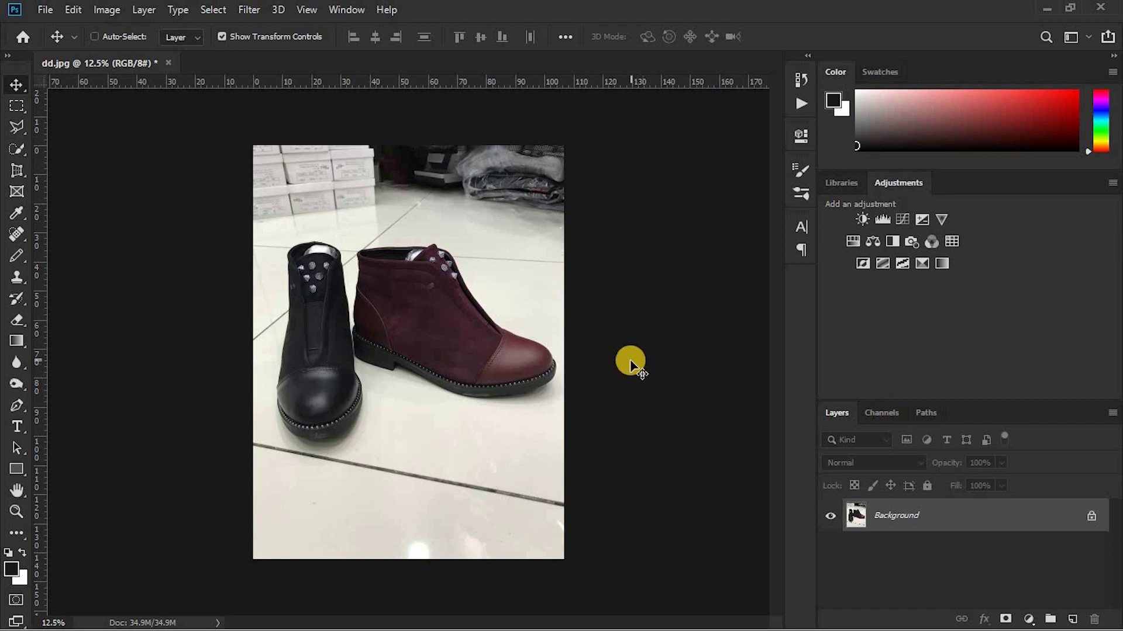
# Step: Show the Actions panel and start recording a new action named "Logo / signature" in Default Actions with the color Violet
pyautogui.click(340, 10)
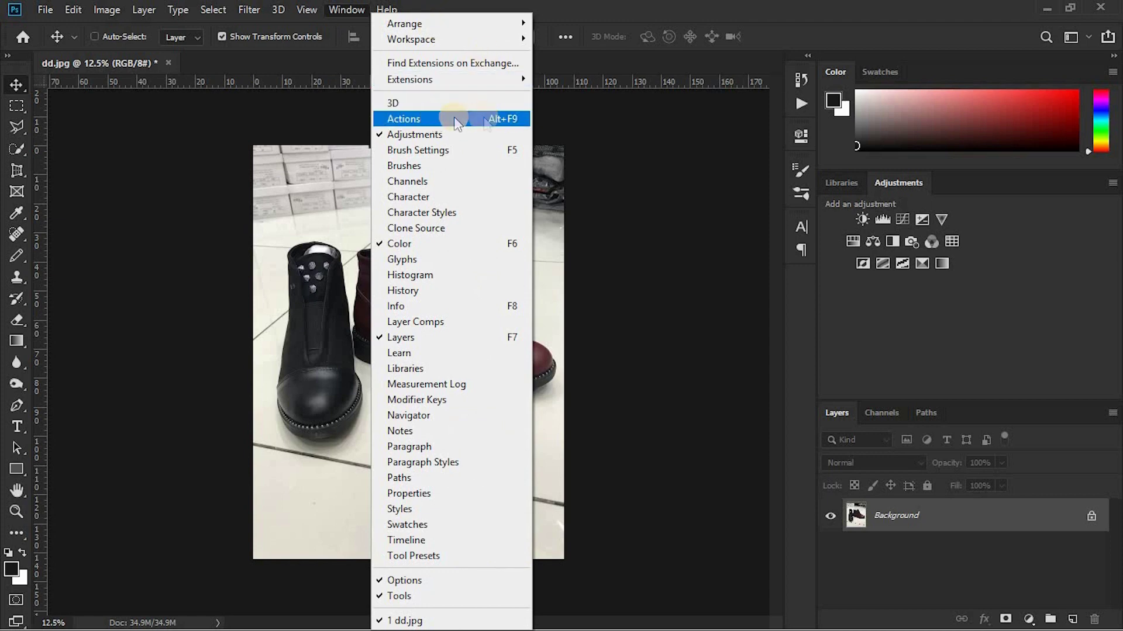
pyautogui.click(477, 119)
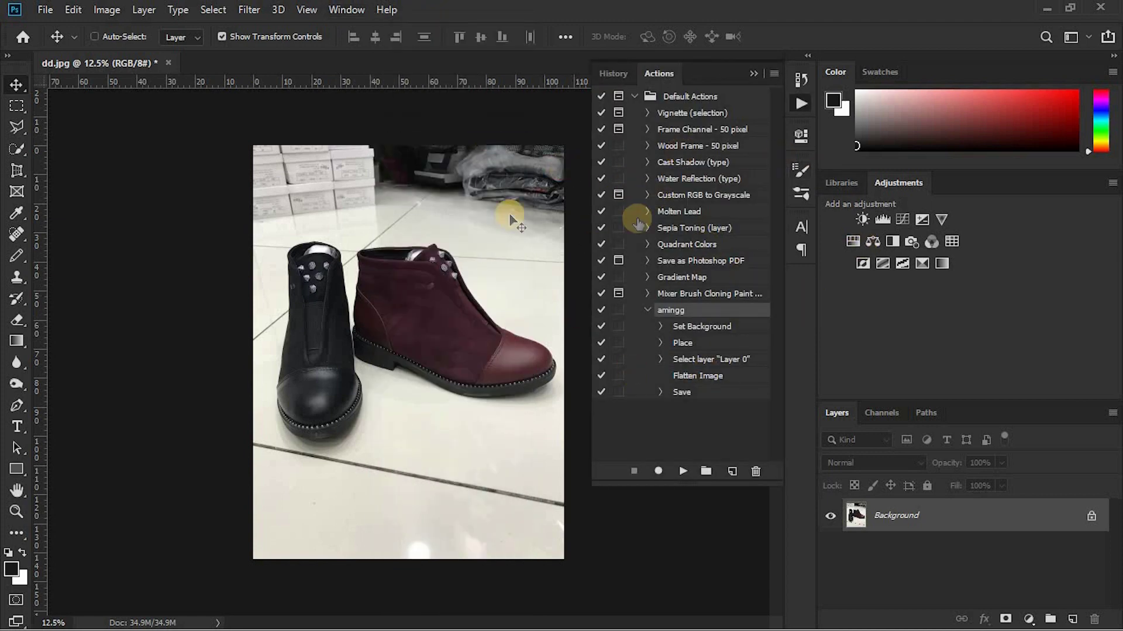
pyautogui.click(732, 472)
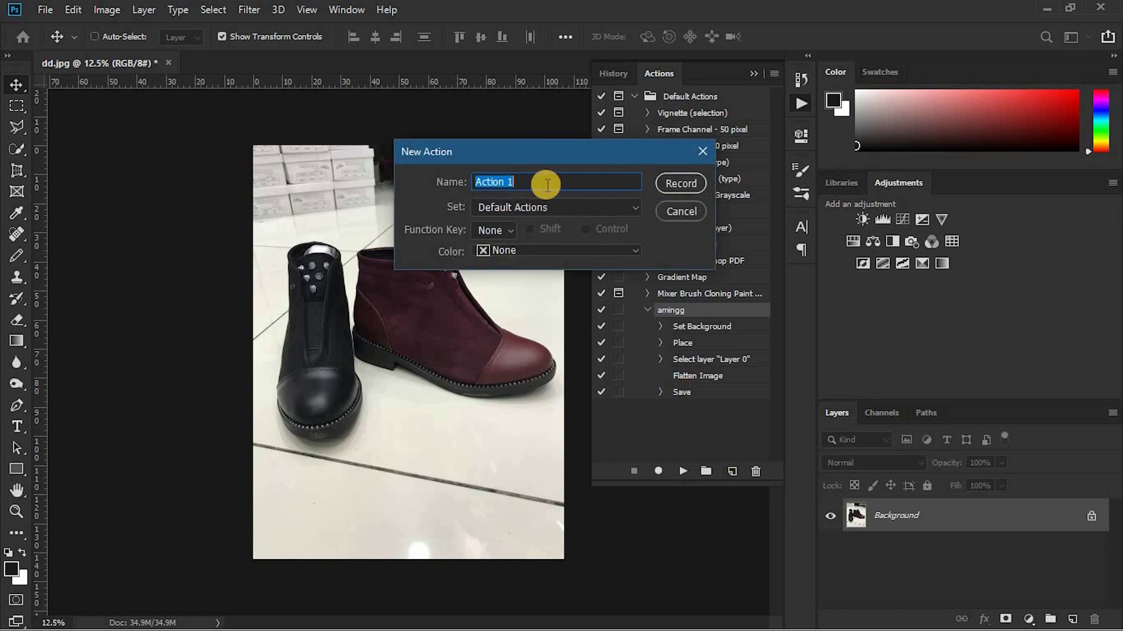
pyautogui.write('Lo')
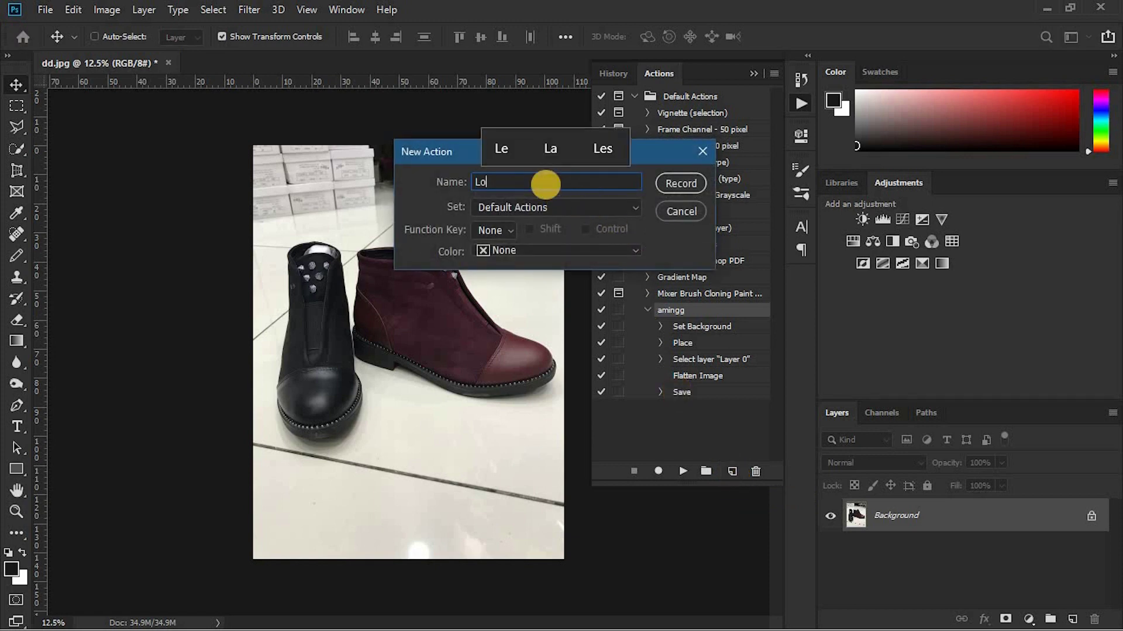
pyautogui.write('go /')
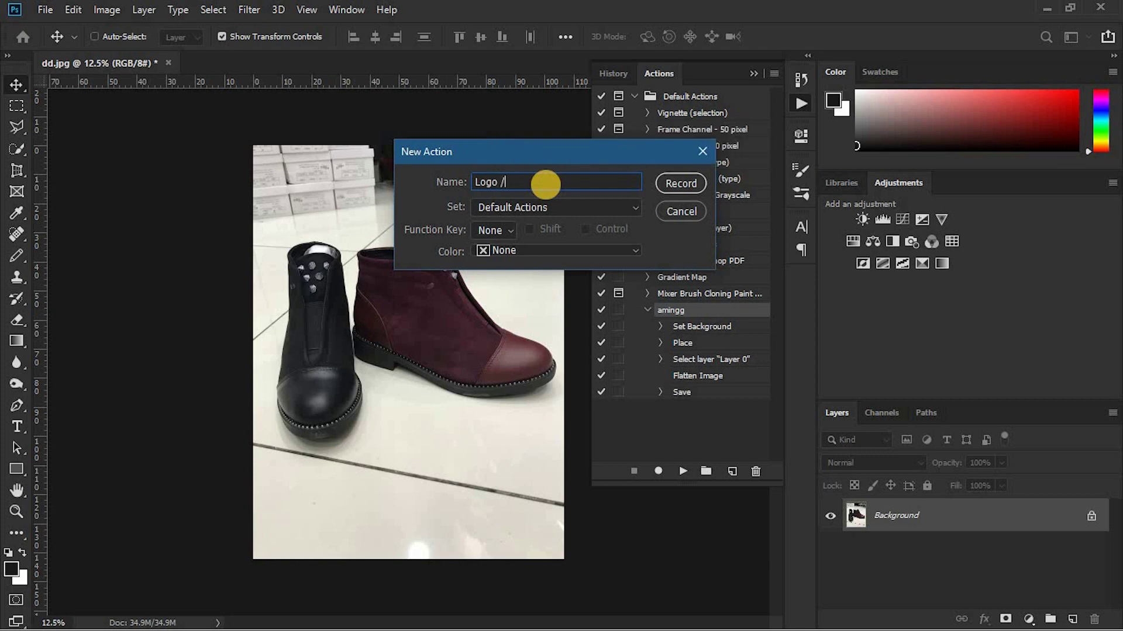
pyautogui.write(' signature')
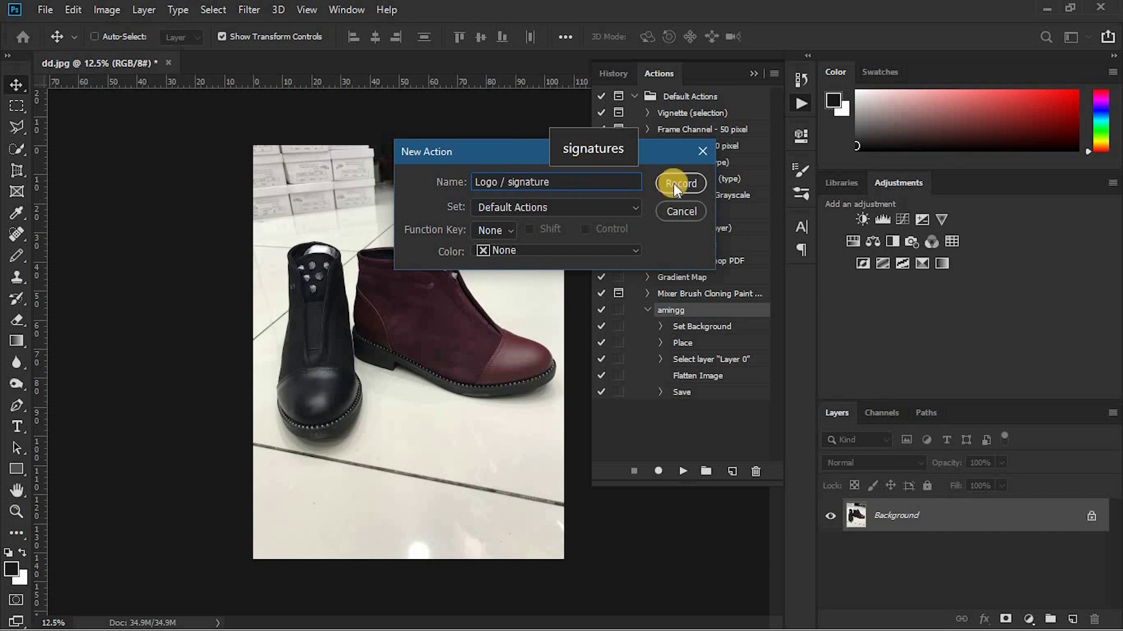
pyautogui.click(560, 251)
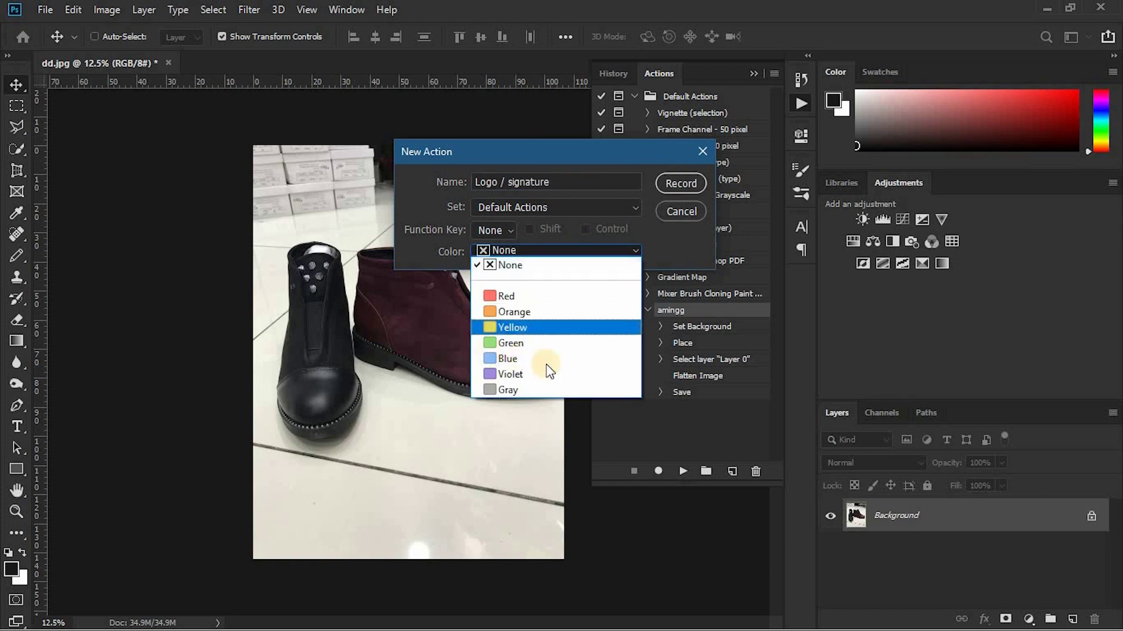
pyautogui.click(515, 375)
pyautogui.click(504, 232)
pyautogui.click(416, 231)
pyautogui.click(683, 183)
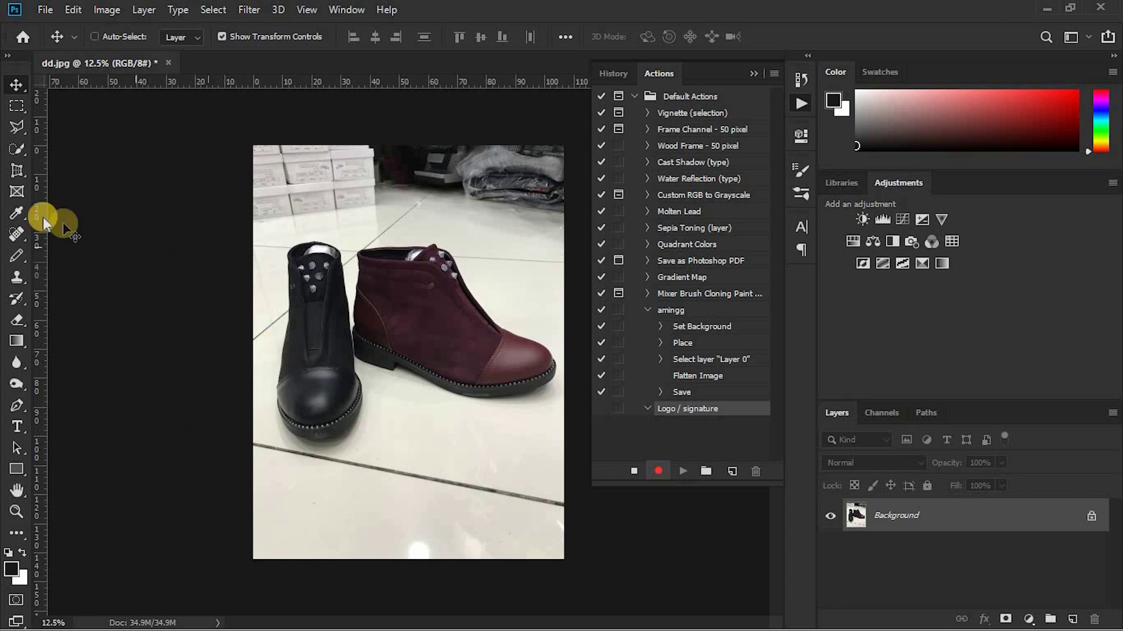
# Step: Select the Pencil tool and add a new empty layer above the Background while the action records
pyautogui.click(17, 256)
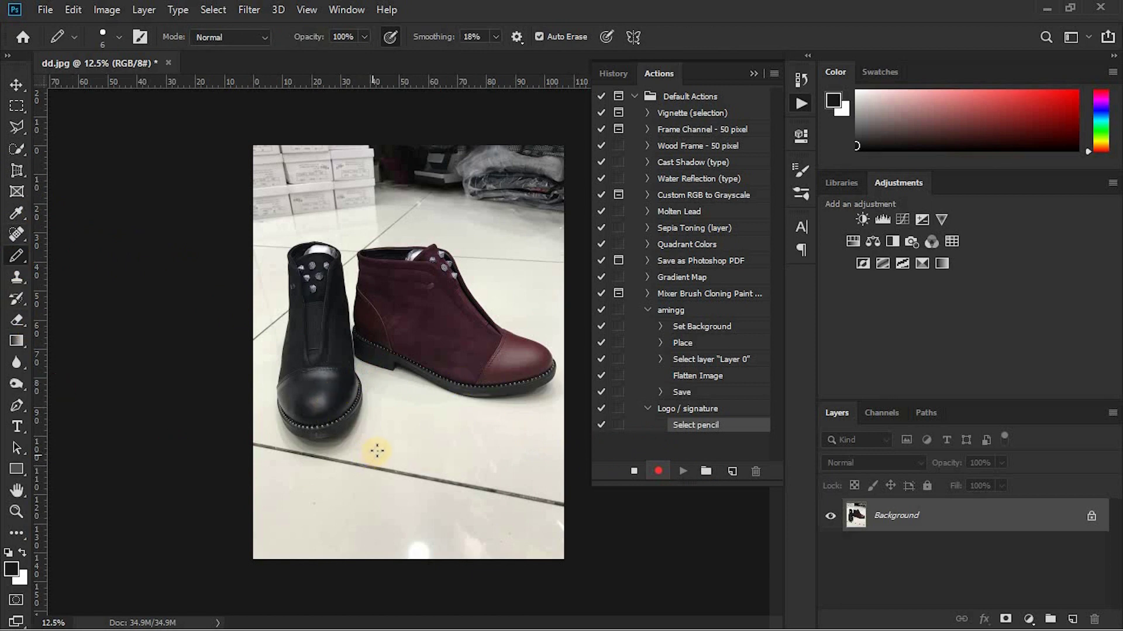
pyautogui.click(1075, 623)
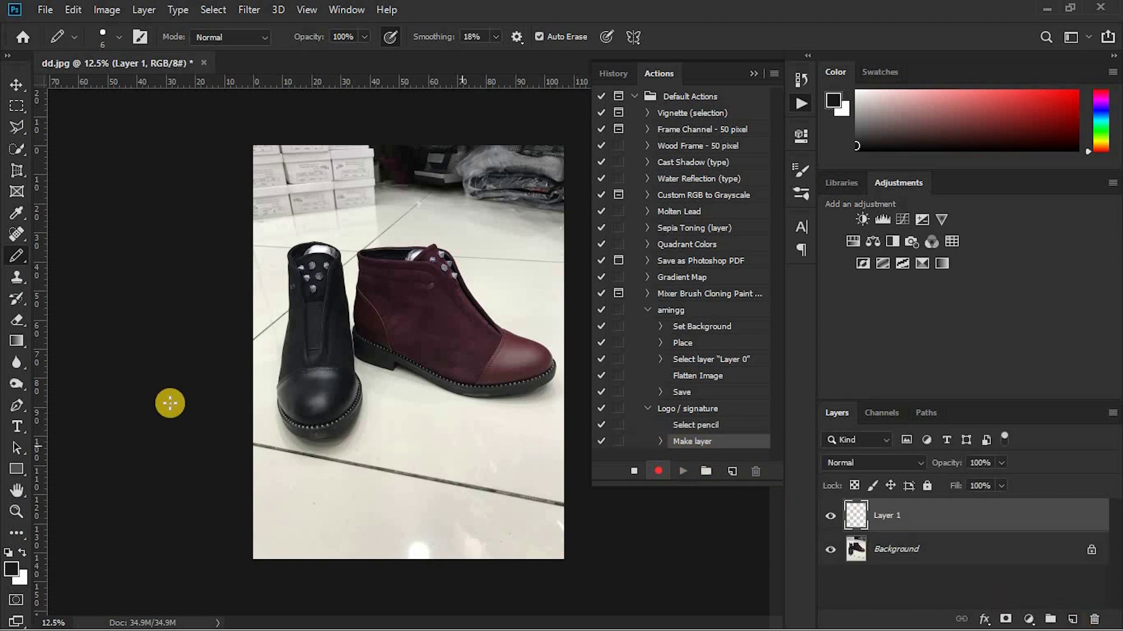
# Step: Draw a black square shape about 816 px wide on the floor below the burgundy boot
pyautogui.click(17, 469)
pyautogui.moveTo(384, 440); pyautogui.dragTo(485, 523)
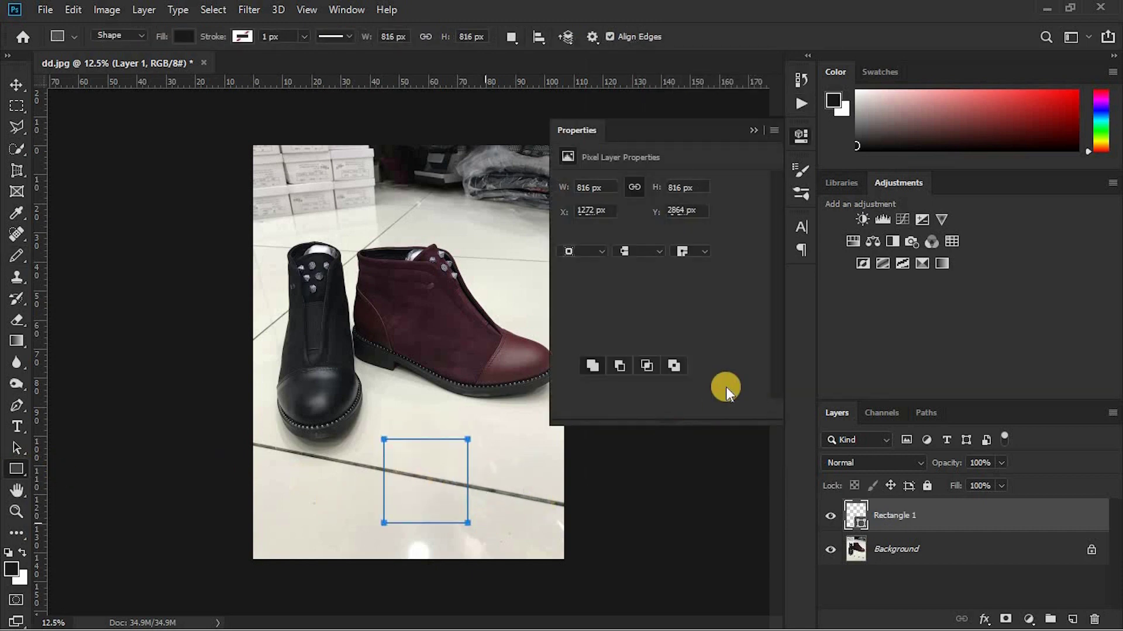
pyautogui.click(751, 131)
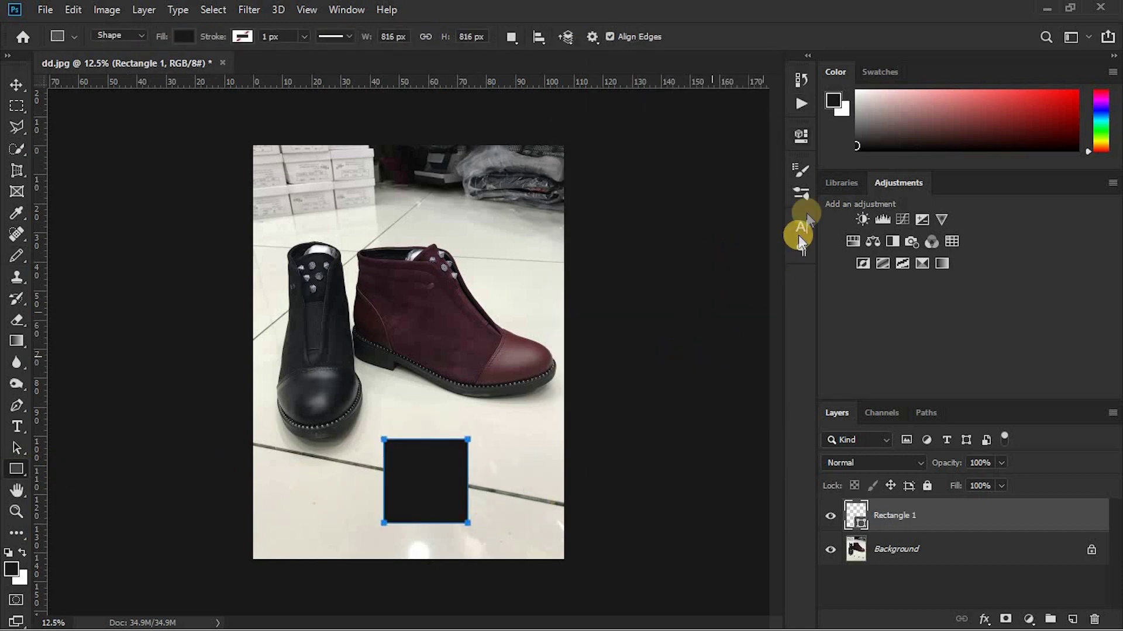
# Step: Show the recorded actions again and stop recording the "Logo / signature" action
pyautogui.click(801, 104)
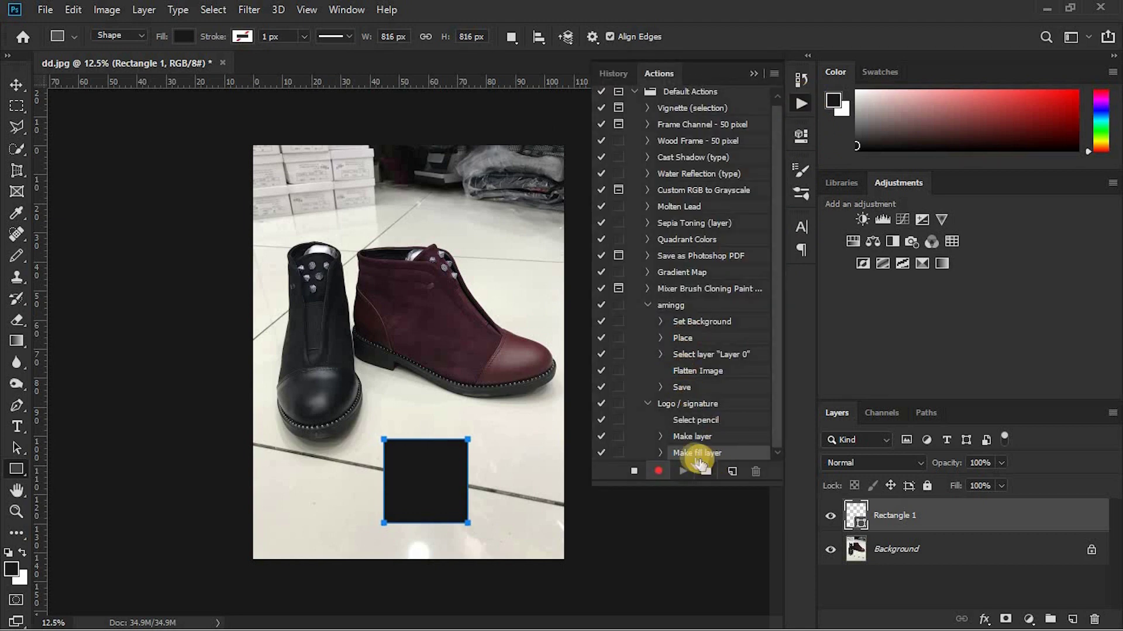
pyautogui.click(328, 448)
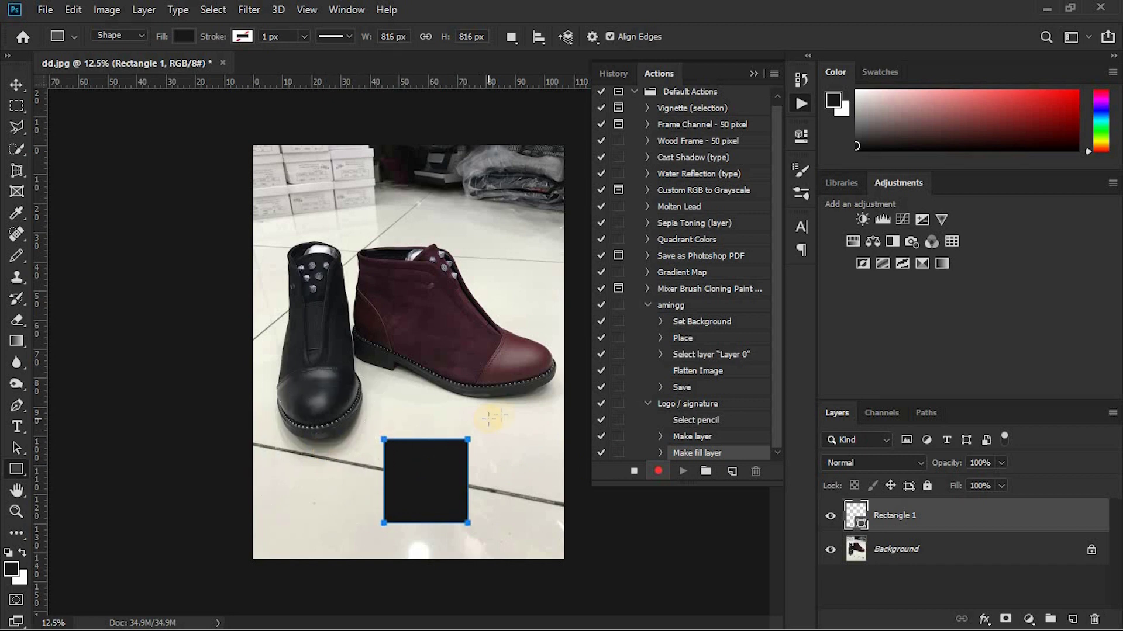
pyautogui.click(654, 475)
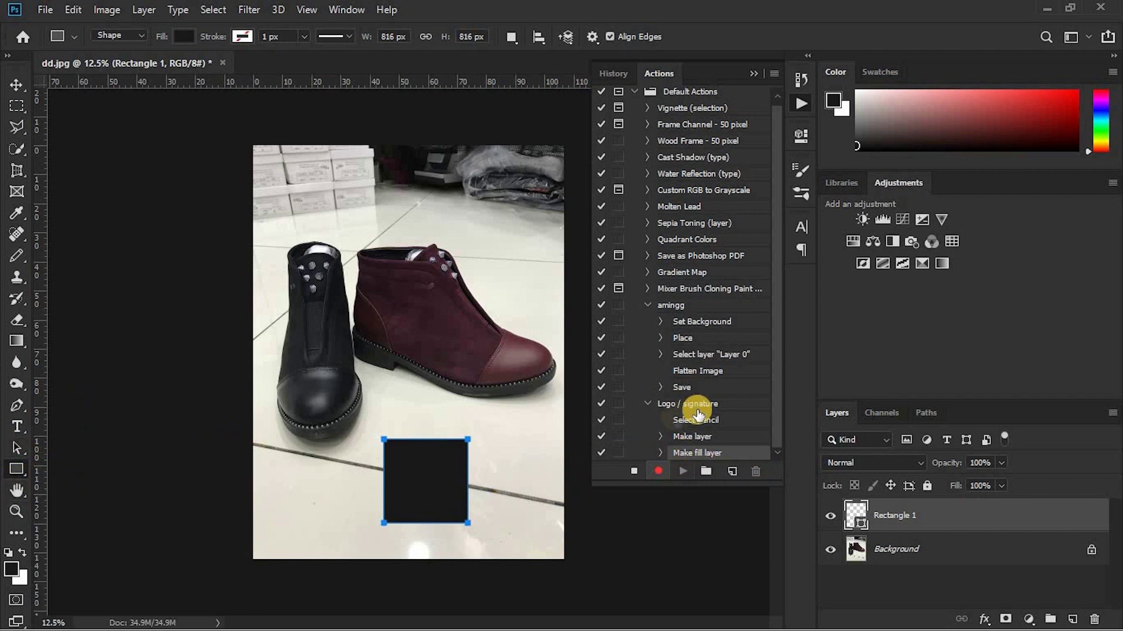
pyautogui.click(638, 474)
pyautogui.click(626, 403)
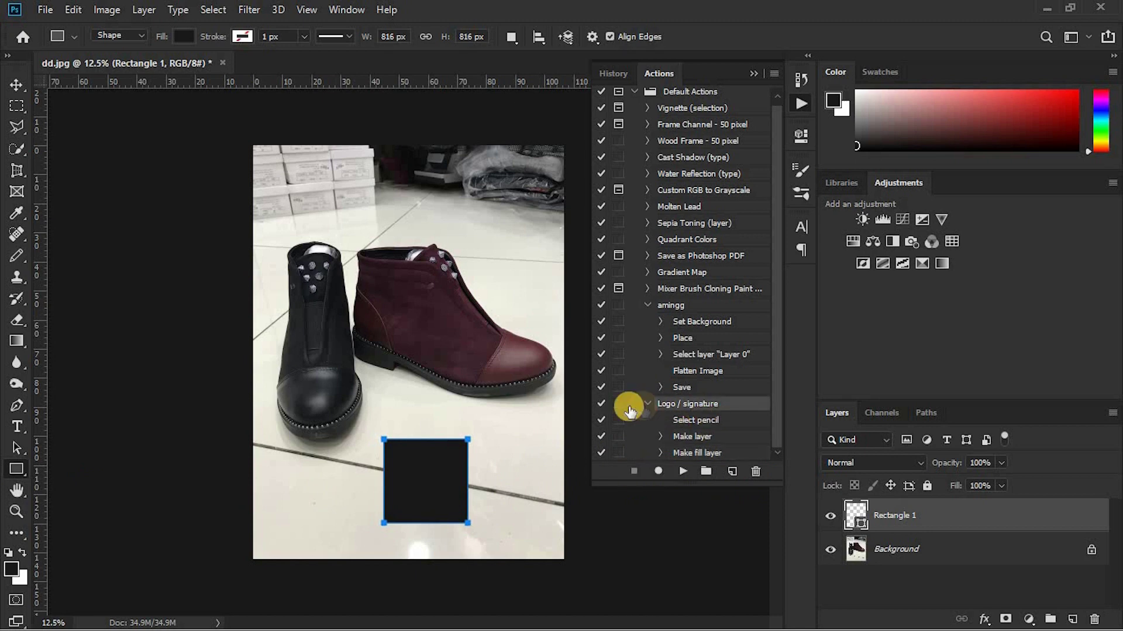
# Step: Delete the "Select pencil" command from the "Logo / signature" action
pyautogui.click(696, 422)
pyautogui.click(755, 471)
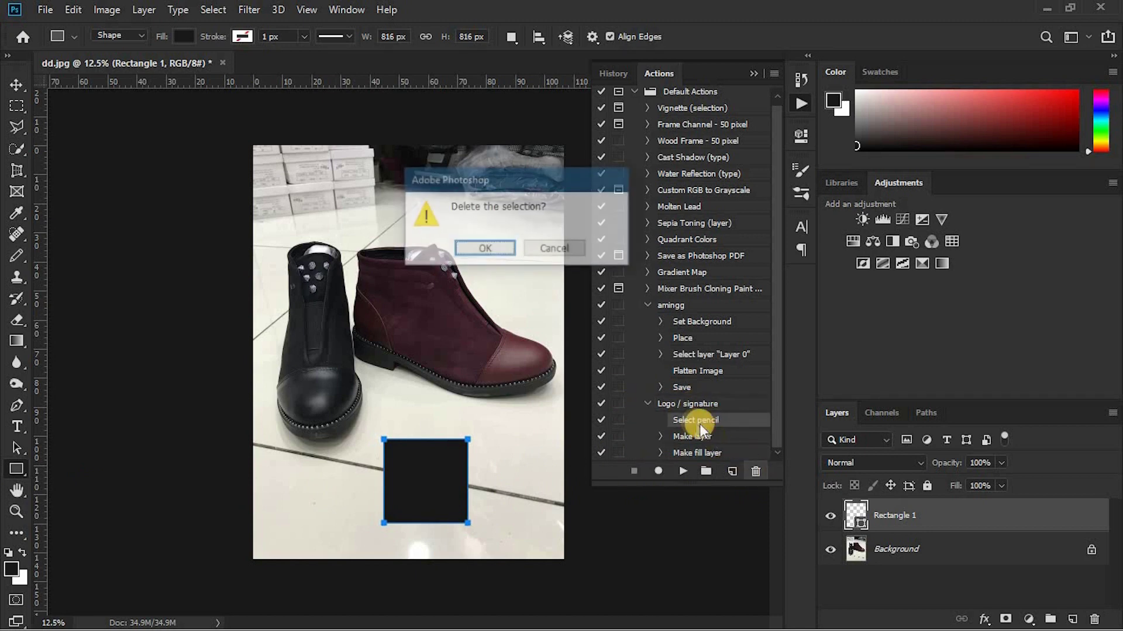
pyautogui.click(487, 249)
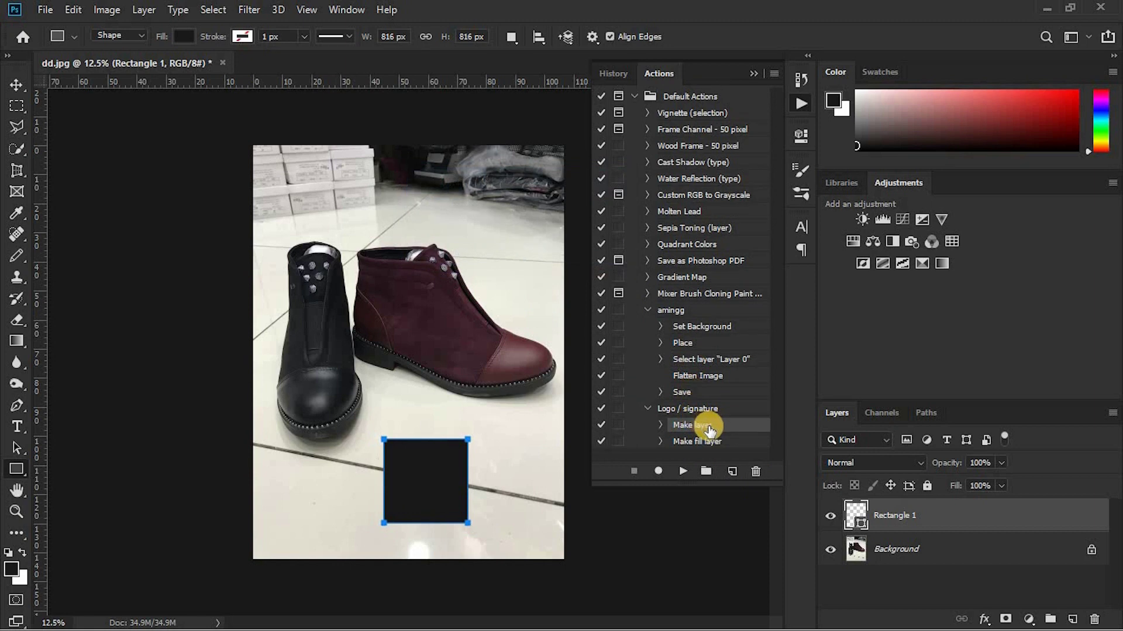
# Step: Delete the "Make layer" and "Make fill layer" commands from the "Logo / signature" action and remove the Rectangle 1 layer
pyautogui.click(749, 473)
pyautogui.click(490, 247)
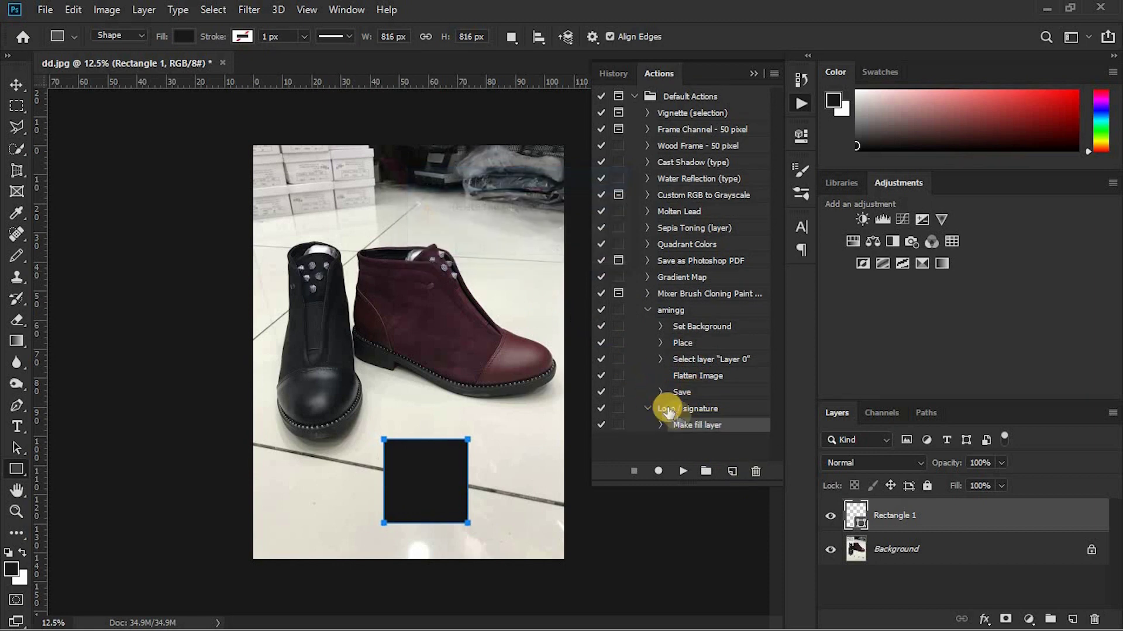
pyautogui.click(754, 471)
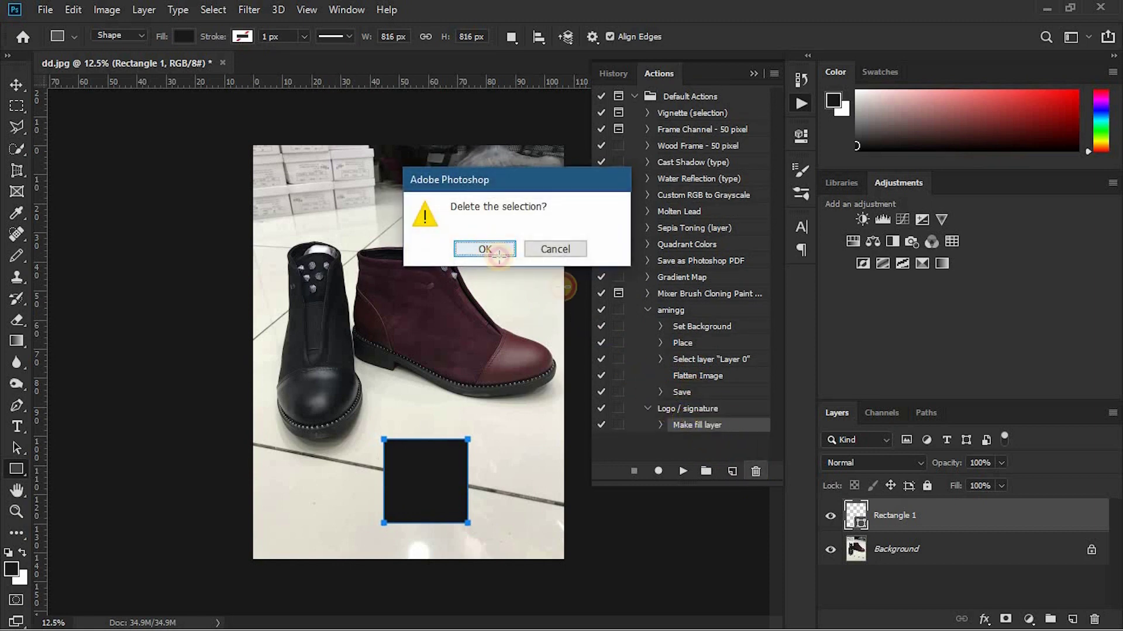
pyautogui.click(497, 254)
pyautogui.click(698, 411)
pyautogui.click(689, 408)
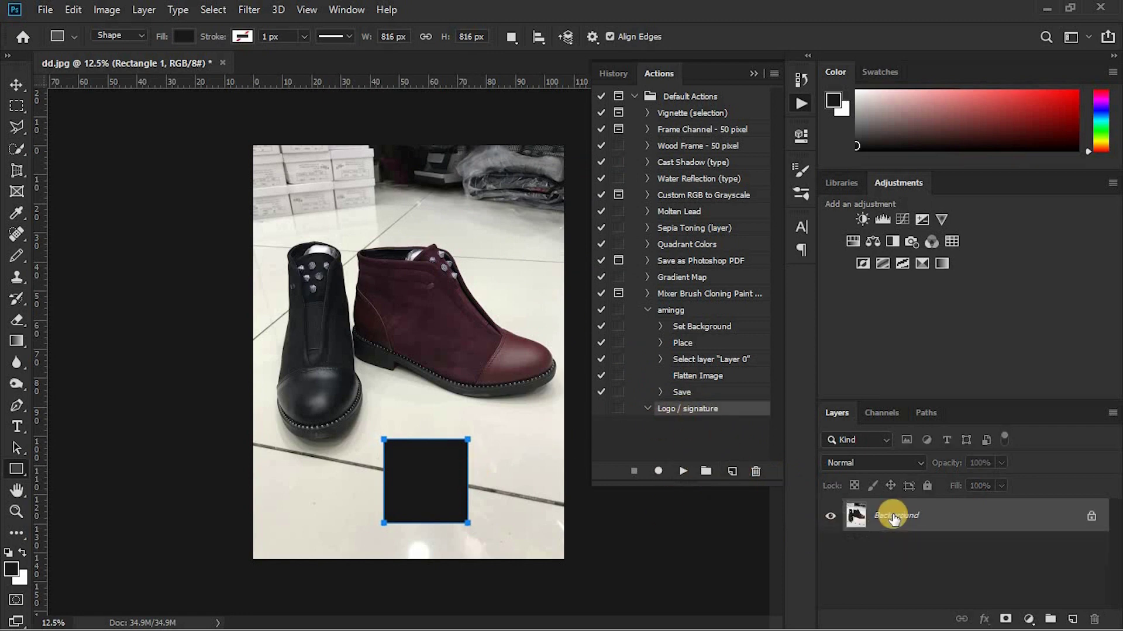
pyautogui.press('Delete')
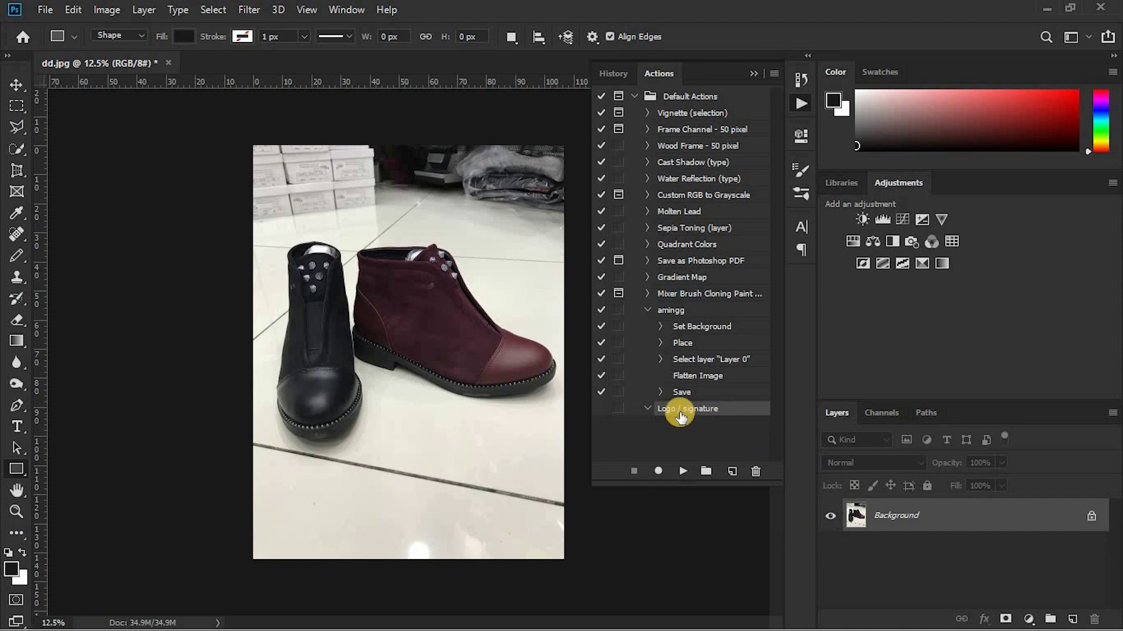
# Step: Create a new action named "Signature" in the Default Actions set with a color label and start recording it
pyautogui.click(732, 471)
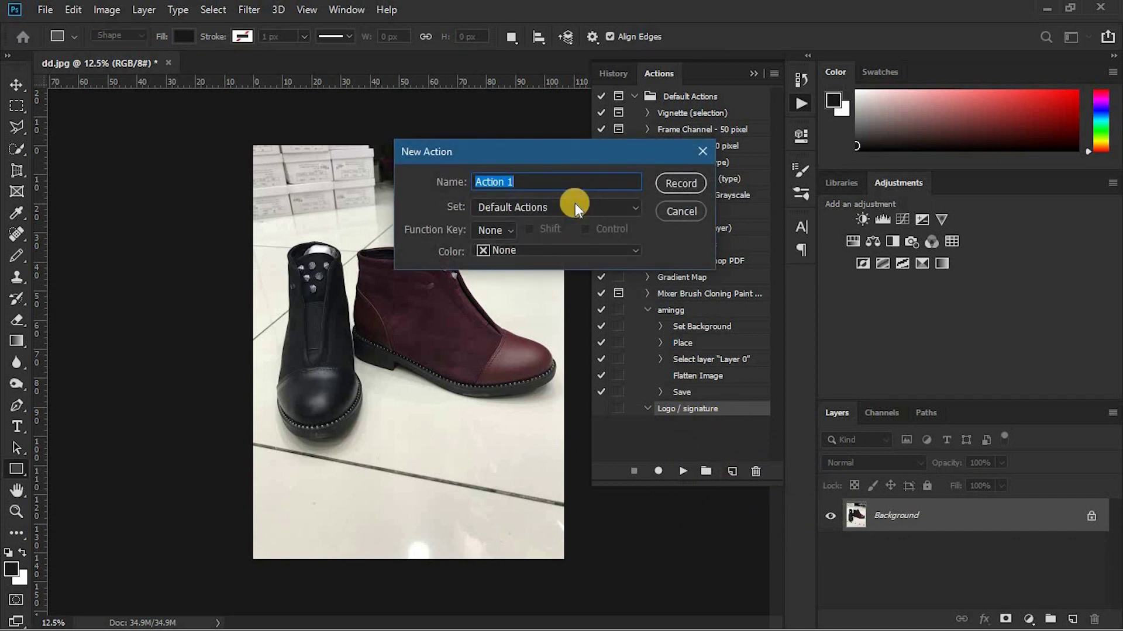
pyautogui.write('Signature')
pyautogui.click(562, 255)
pyautogui.click(543, 344)
pyautogui.click(680, 184)
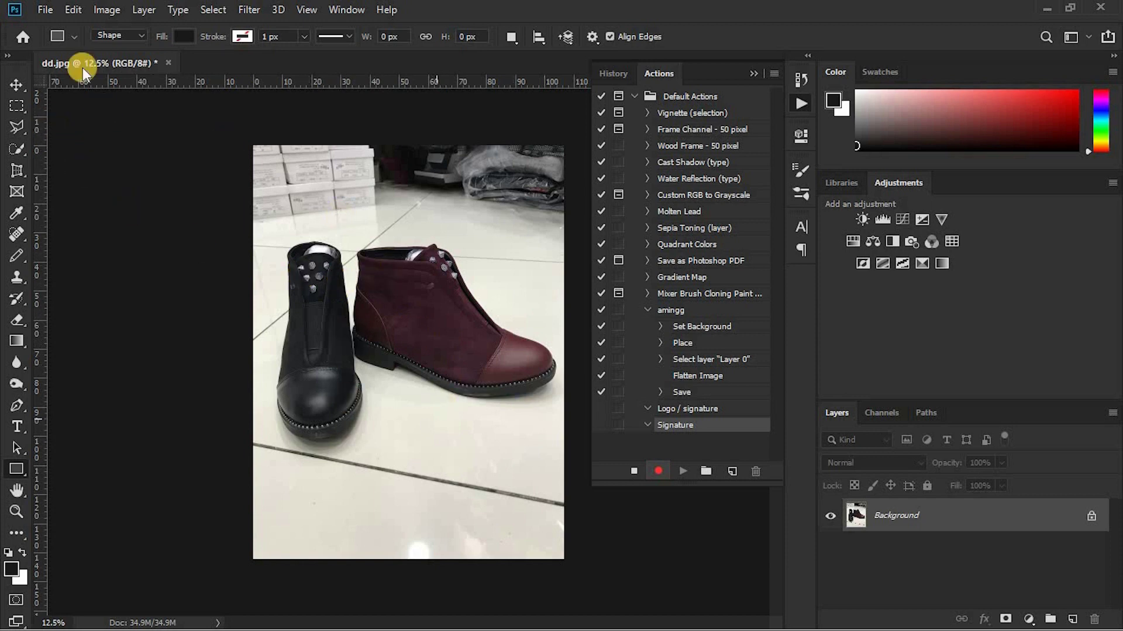
# Step: Place the logo file "Asset 2@4x" from "New folder" as a linked object on the shoe photo
pyautogui.click(45, 9)
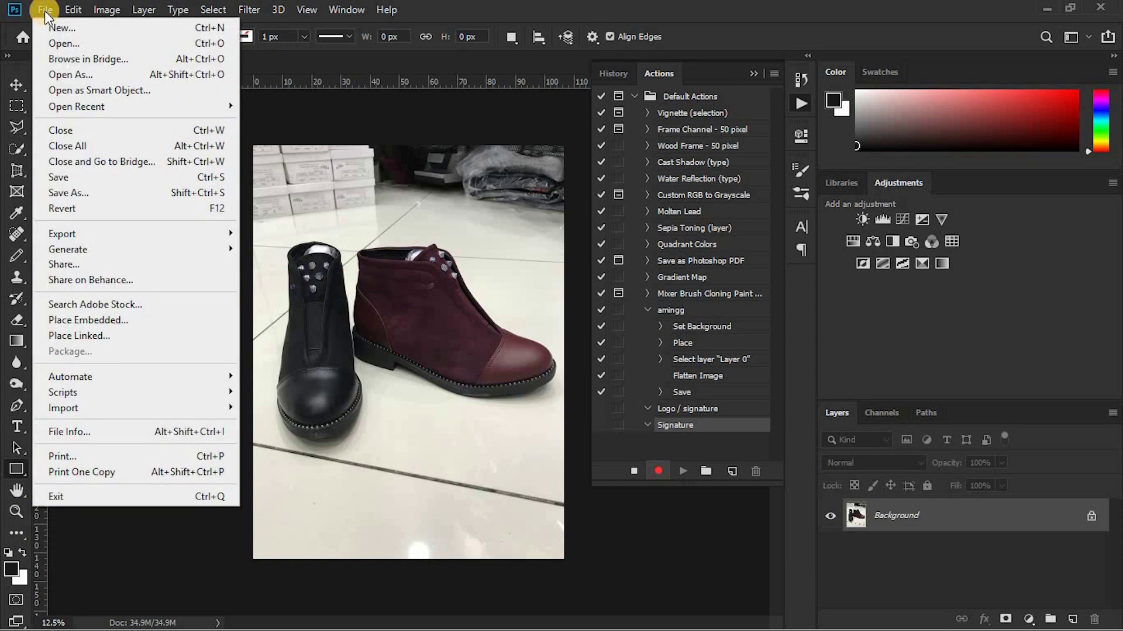
pyautogui.click(172, 338)
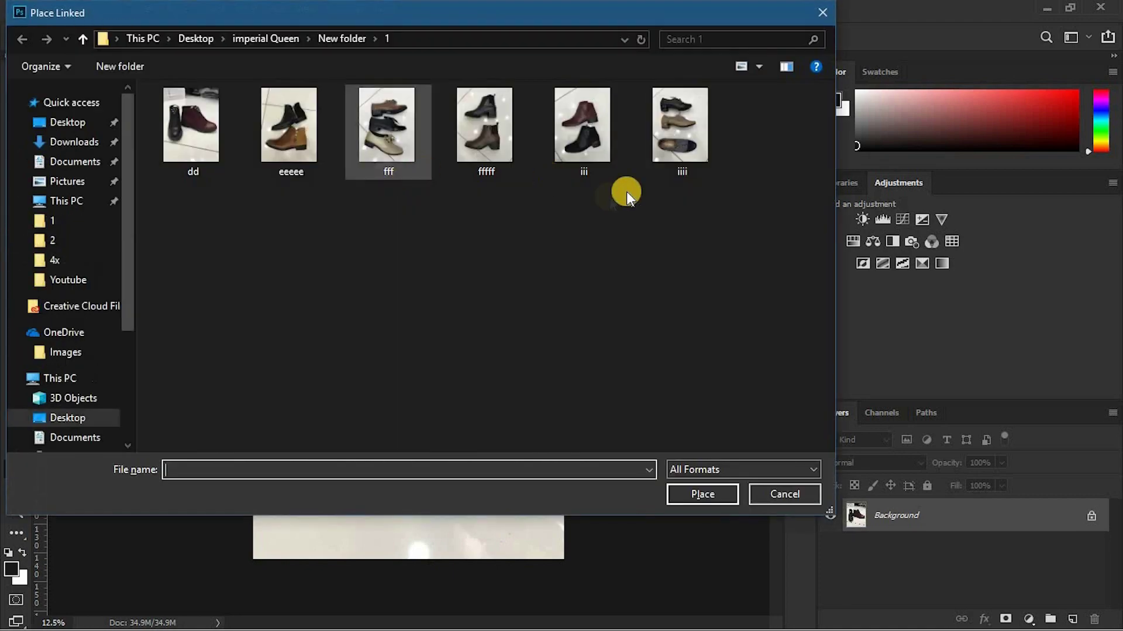
pyautogui.click(82, 37)
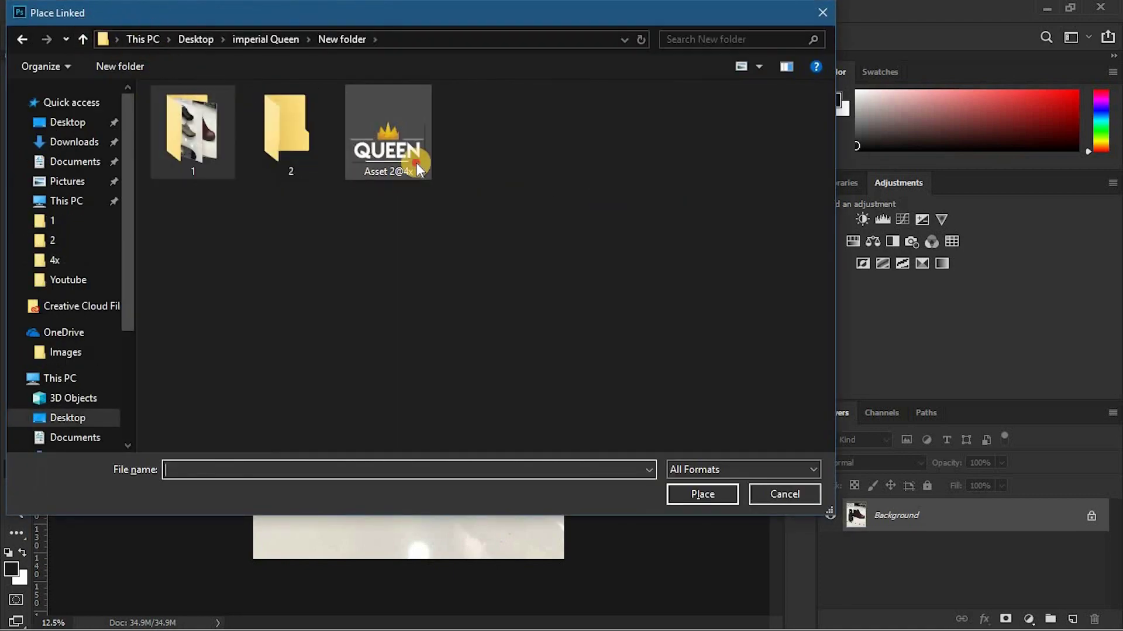
pyautogui.click(416, 162)
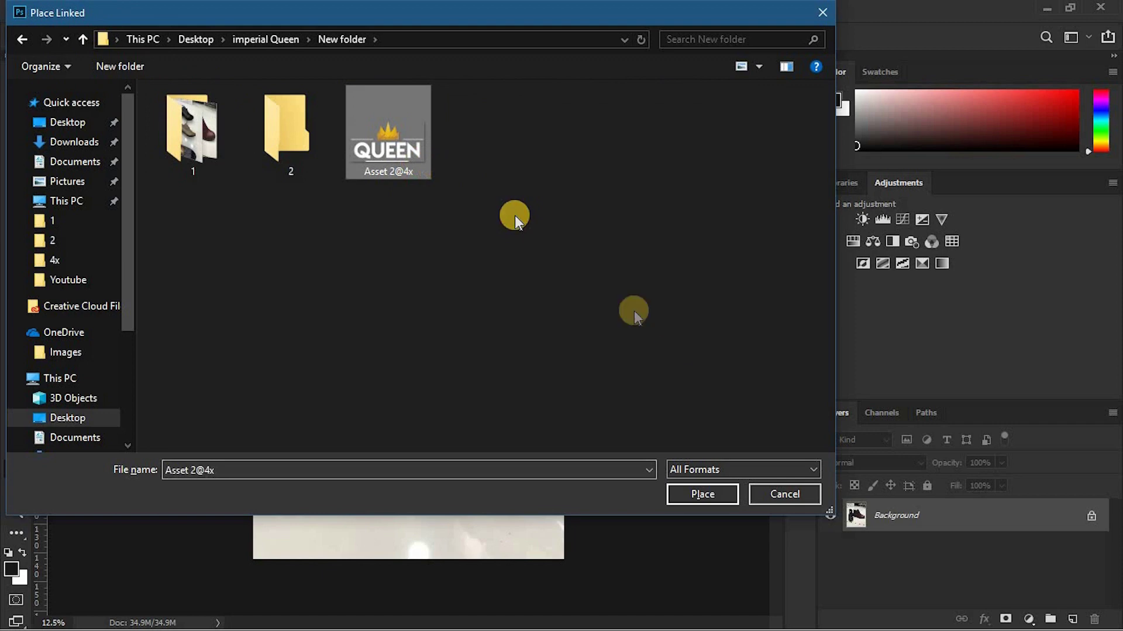
pyautogui.click(711, 494)
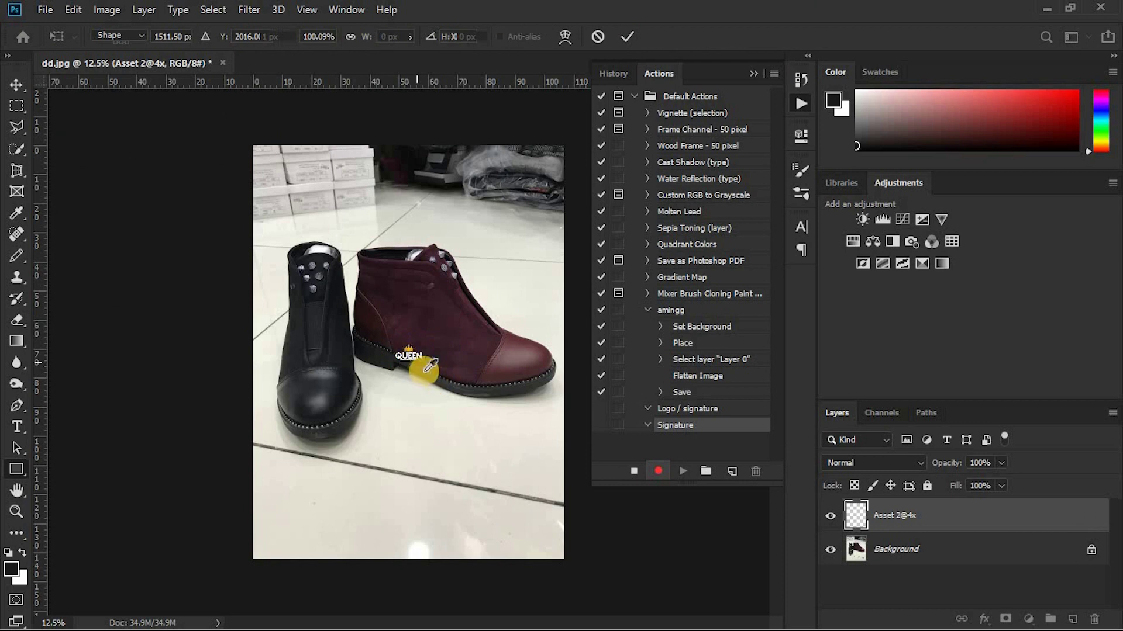
pyautogui.press('Return')
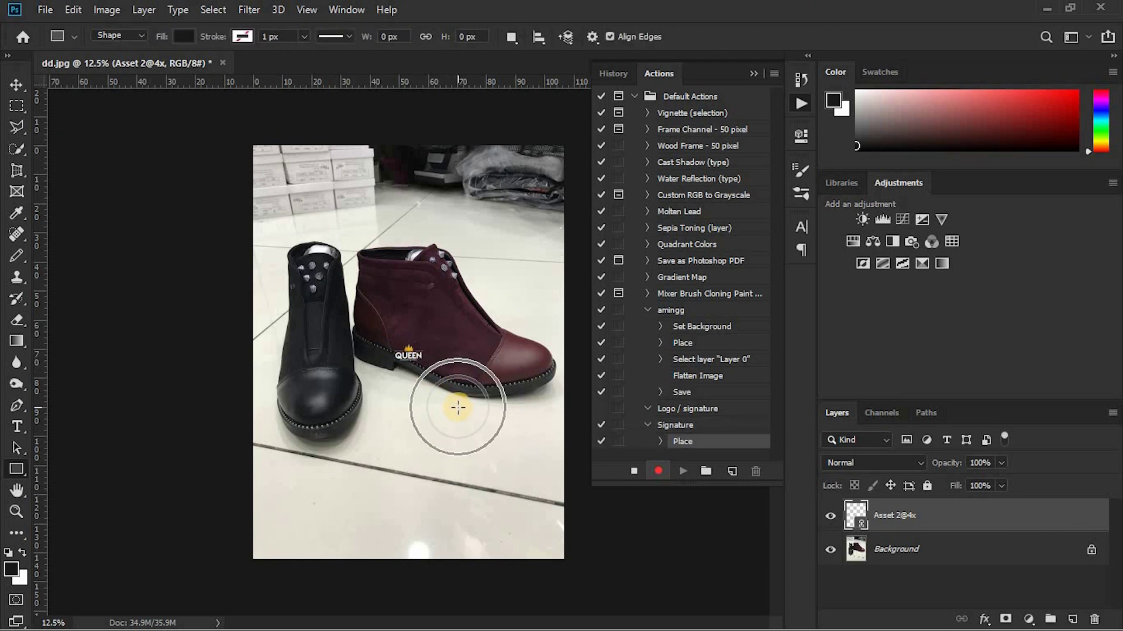
pyautogui.hotkey('alt', 'Tab')
pyautogui.moveTo(464, 135); pyautogui.dragTo(565, 298)
pyautogui.hotkey('alt', 'Tab')
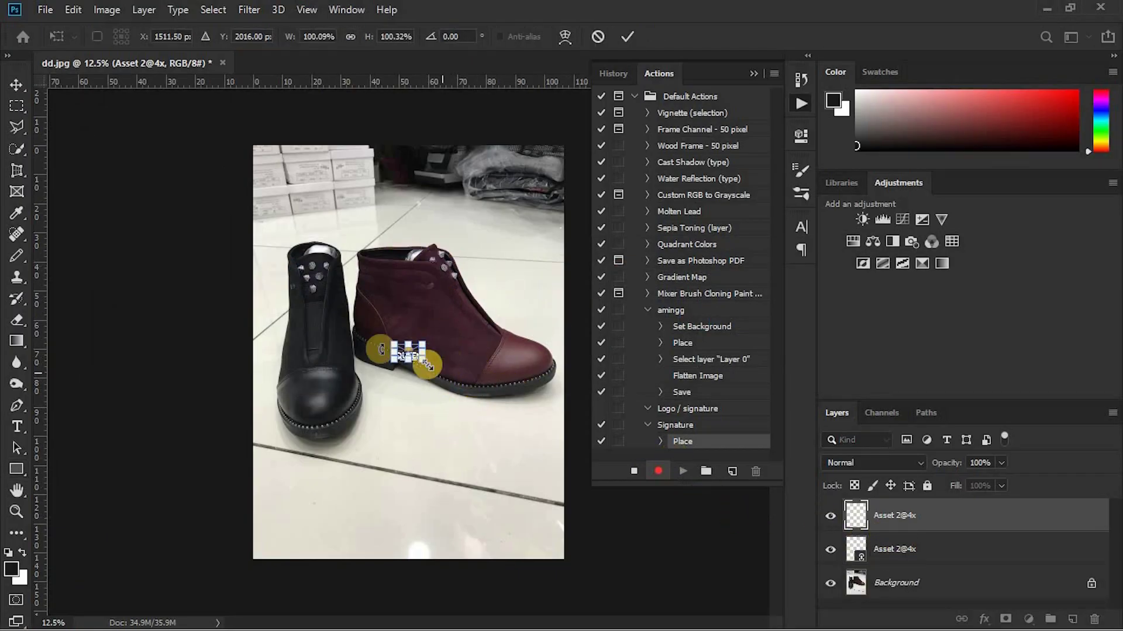
pyautogui.press('Return')
# Step: Enlarge the QUEEN logo over the burgundy boot and draw a black circle about 552 px wide in the photo's lower-left corner
pyautogui.moveTo(427, 367); pyautogui.dragTo(457, 328)
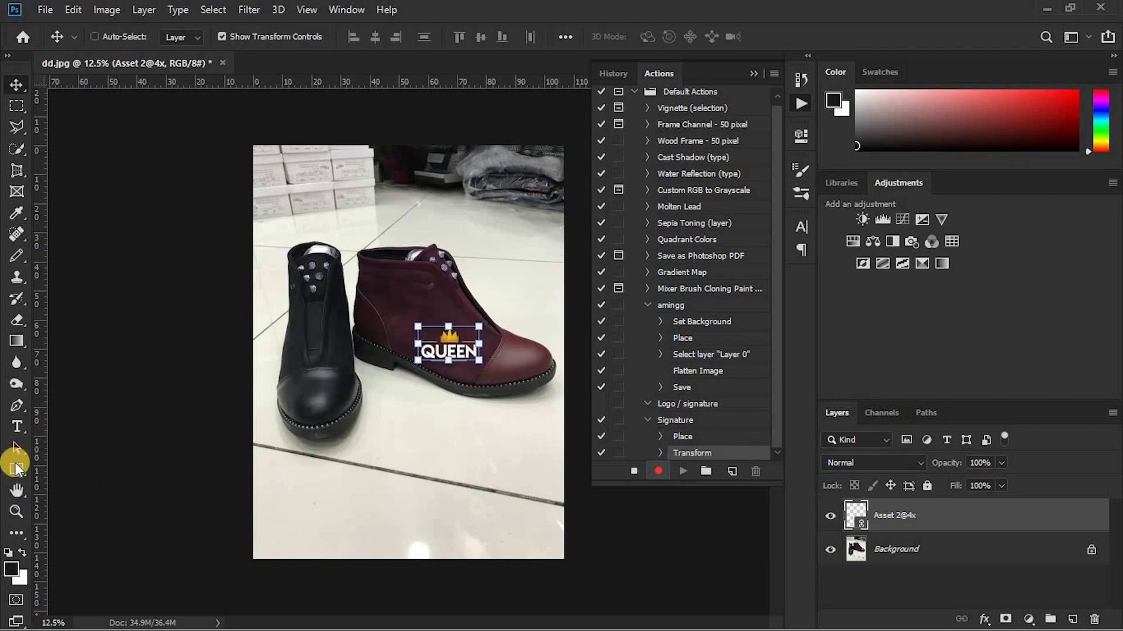
pyautogui.click(16, 469)
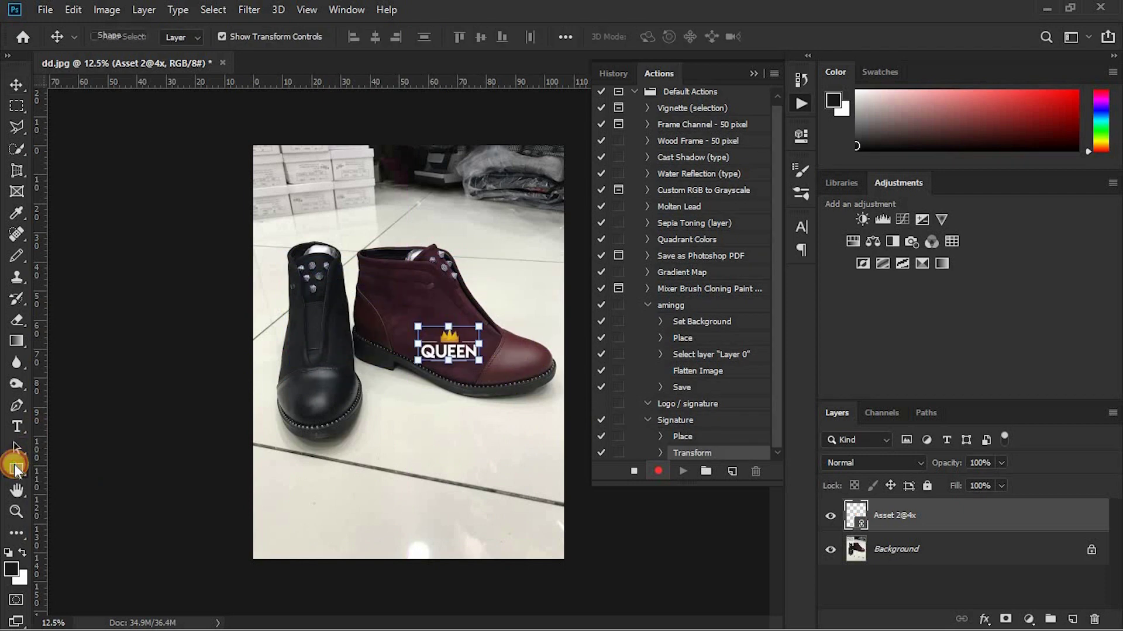
pyautogui.rightClick(28, 466)
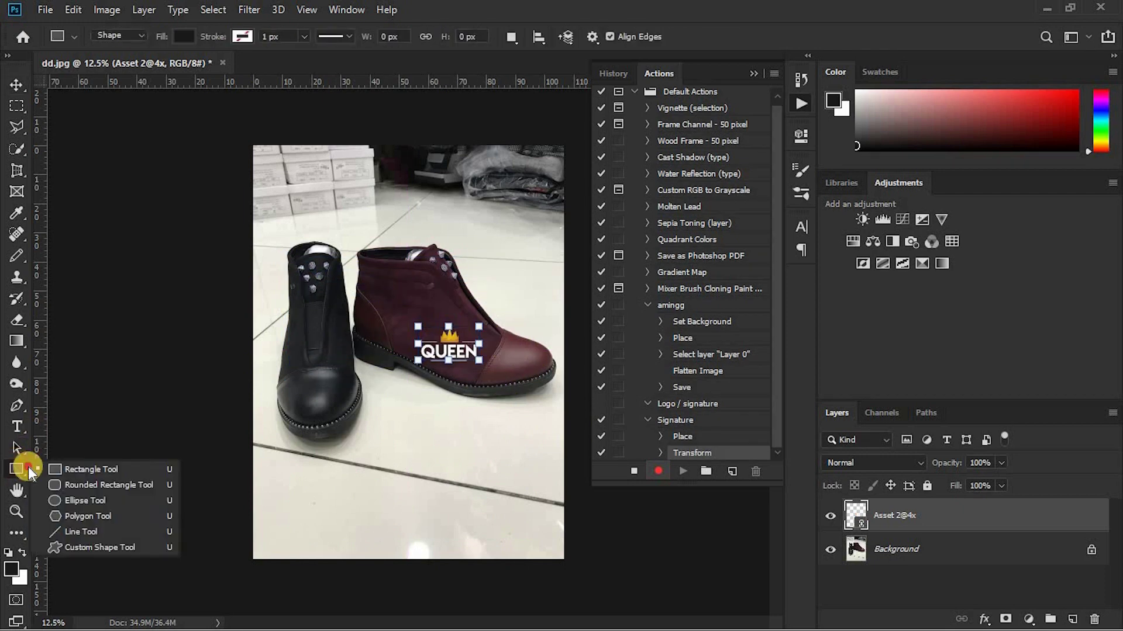
pyautogui.click(93, 500)
pyautogui.moveTo(295, 516); pyautogui.dragTo(334, 555)
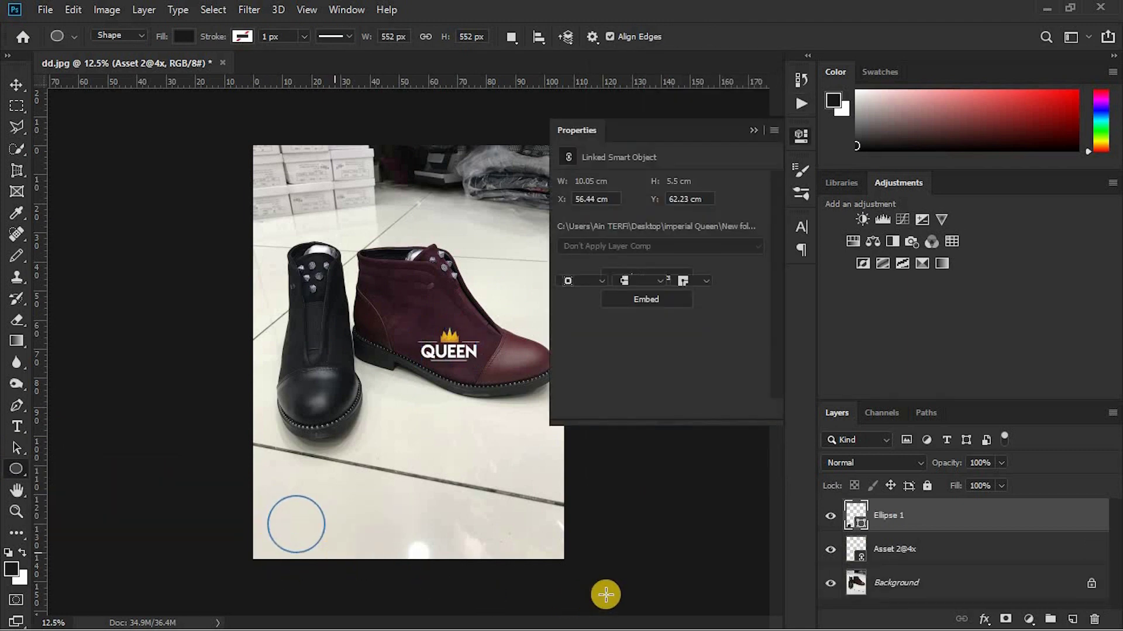
pyautogui.click(751, 131)
# Step: Stack the Asset 2@4x layer above Ellipse 1 and move the logo onto the black circle
pyautogui.click(897, 546)
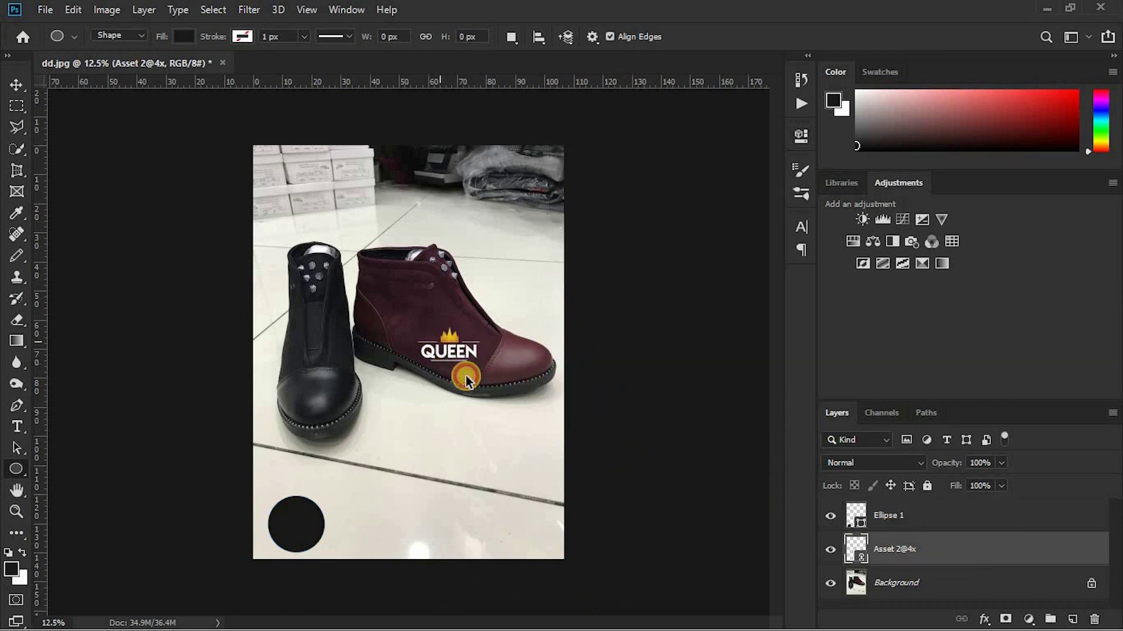
pyautogui.click(913, 527)
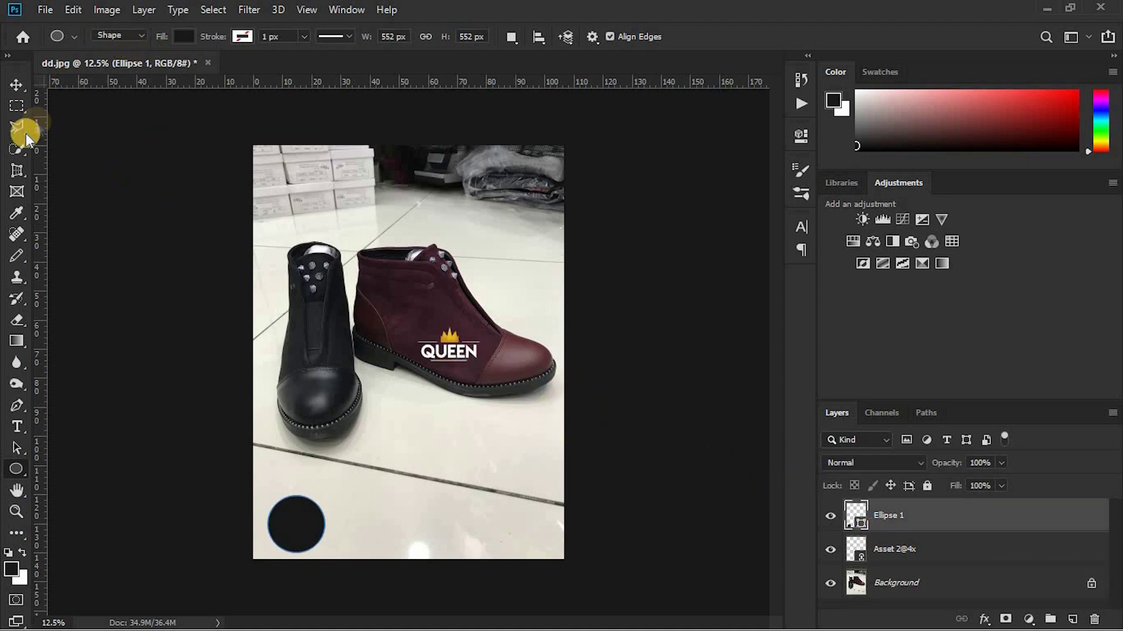
pyautogui.click(13, 85)
pyautogui.click(896, 541)
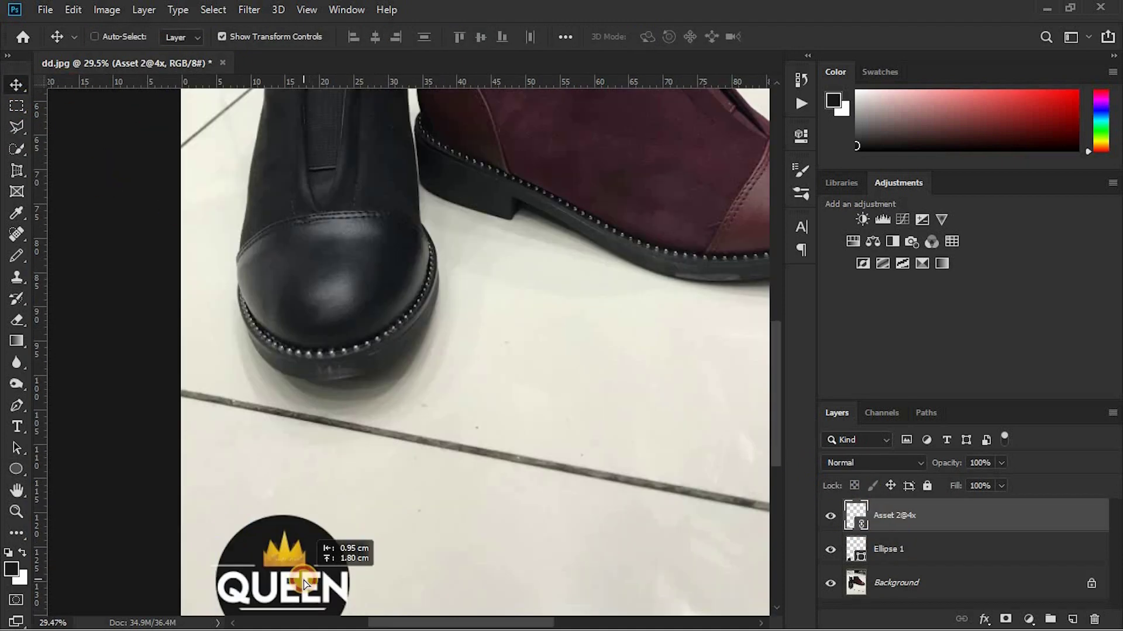
# Step: Scale the QUEEN logo down proportionally to 155.66% so it fits inside the black circle
pyautogui.scroll(-4, 451, 524)
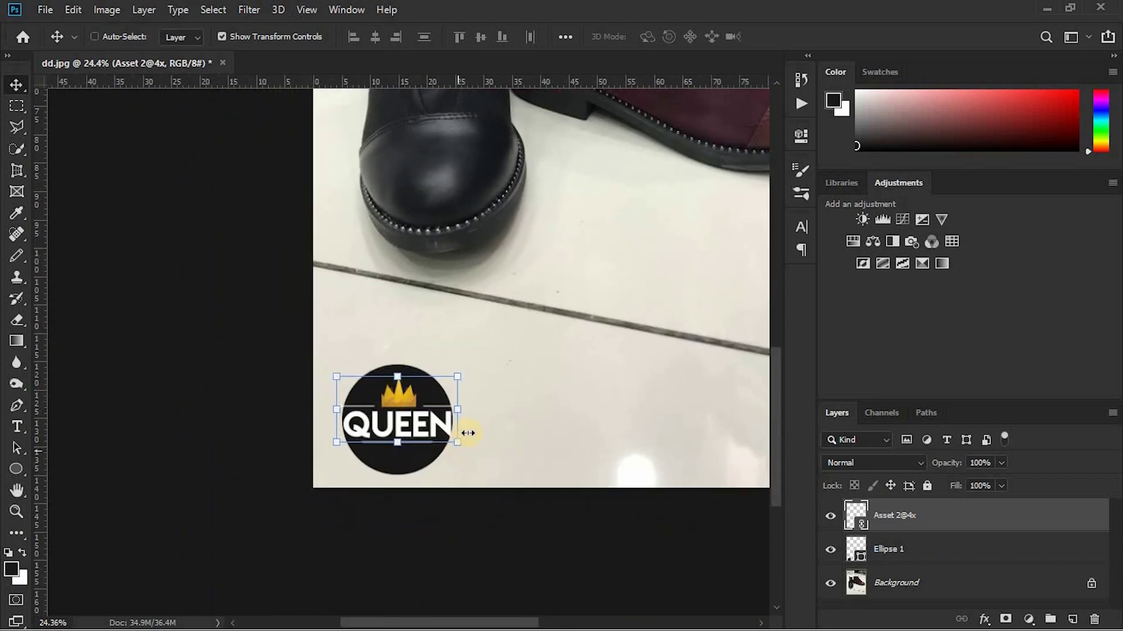
pyautogui.moveTo(464, 447); pyautogui.dragTo(418, 440)
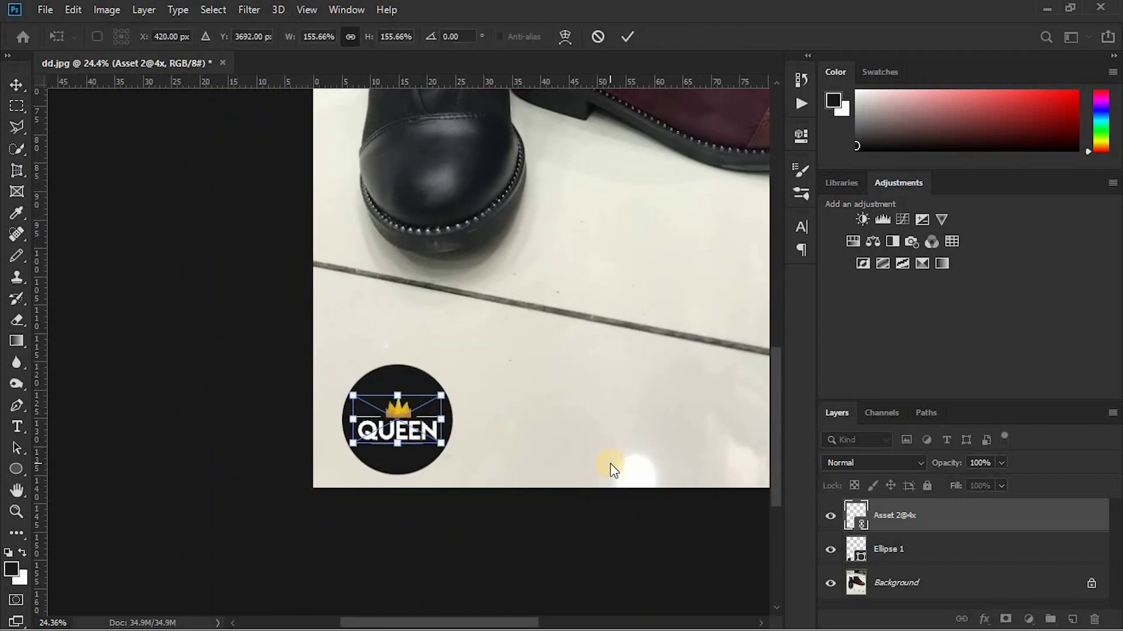
pyautogui.press('Return')
pyautogui.scroll(-5, 609, 463)
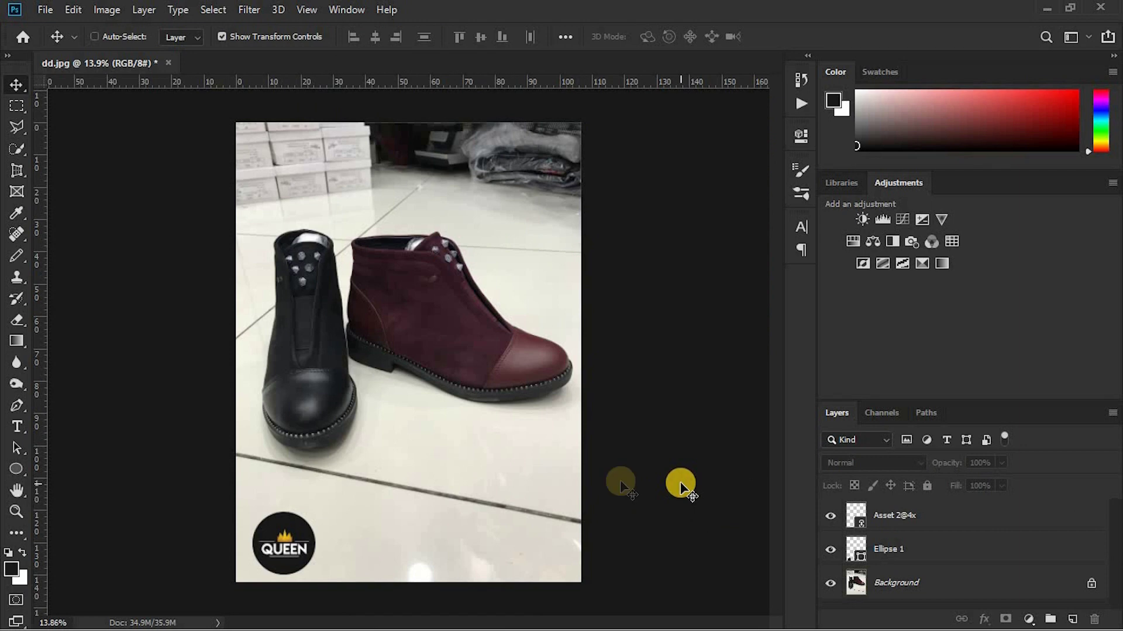
# Step: Draw a black-to-transparent gradient upward from the photo's bottom edge on a new layer, and place that layer below the logo
pyautogui.click(17, 341)
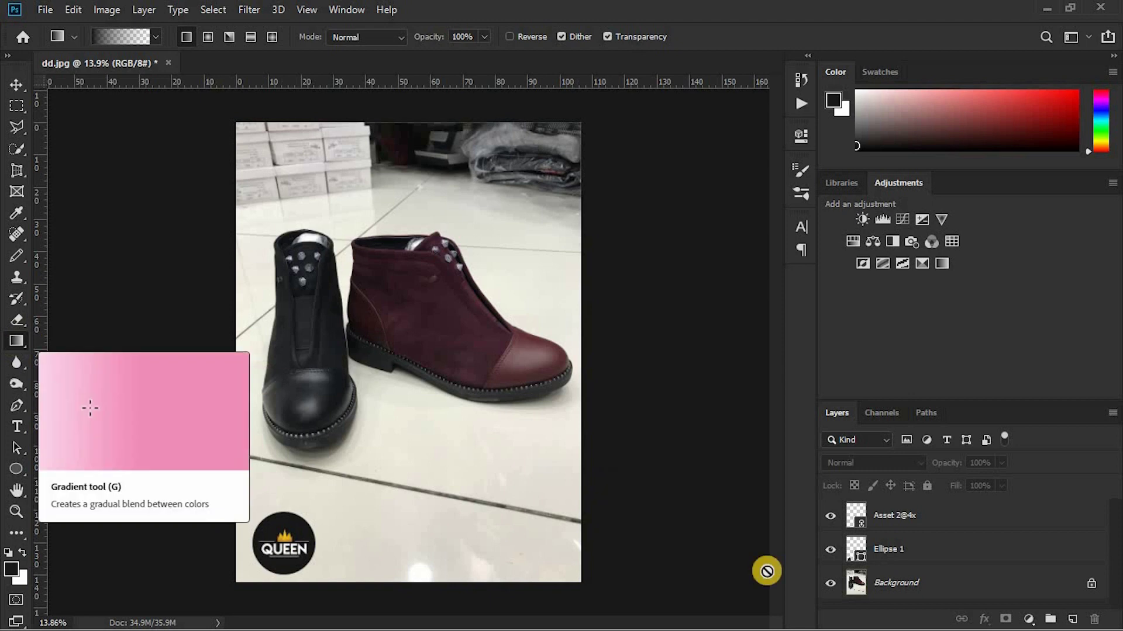
pyautogui.click(946, 516)
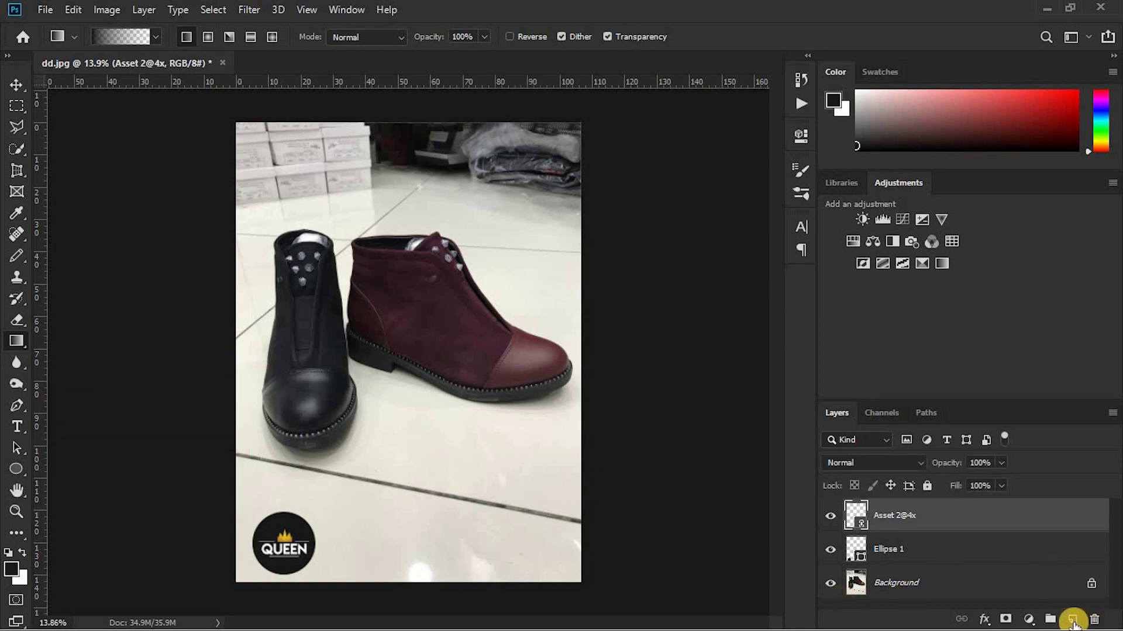
pyautogui.click(1073, 621)
pyautogui.moveTo(409, 591); pyautogui.dragTo(433, 182)
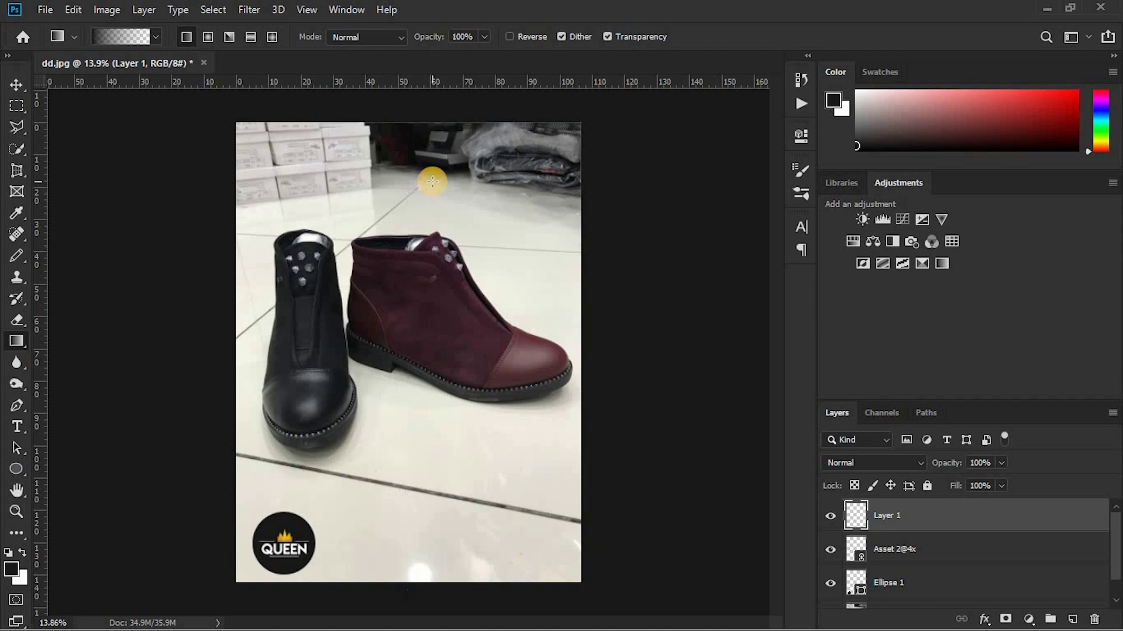
pyautogui.moveTo(970, 522); pyautogui.dragTo(971, 556)
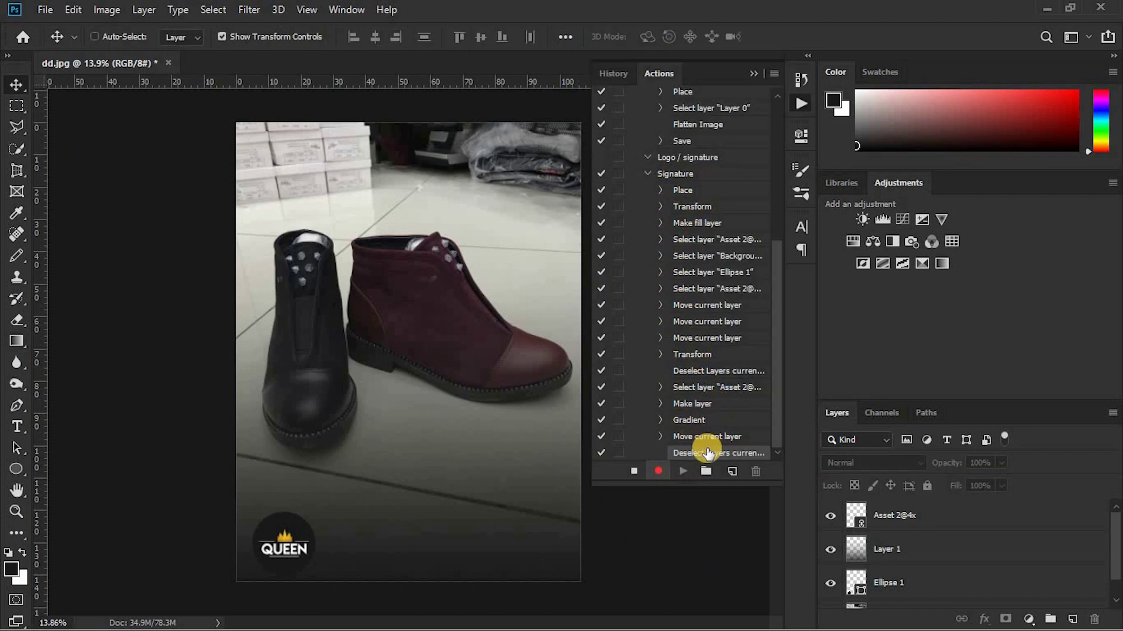
pyautogui.click(752, 69)
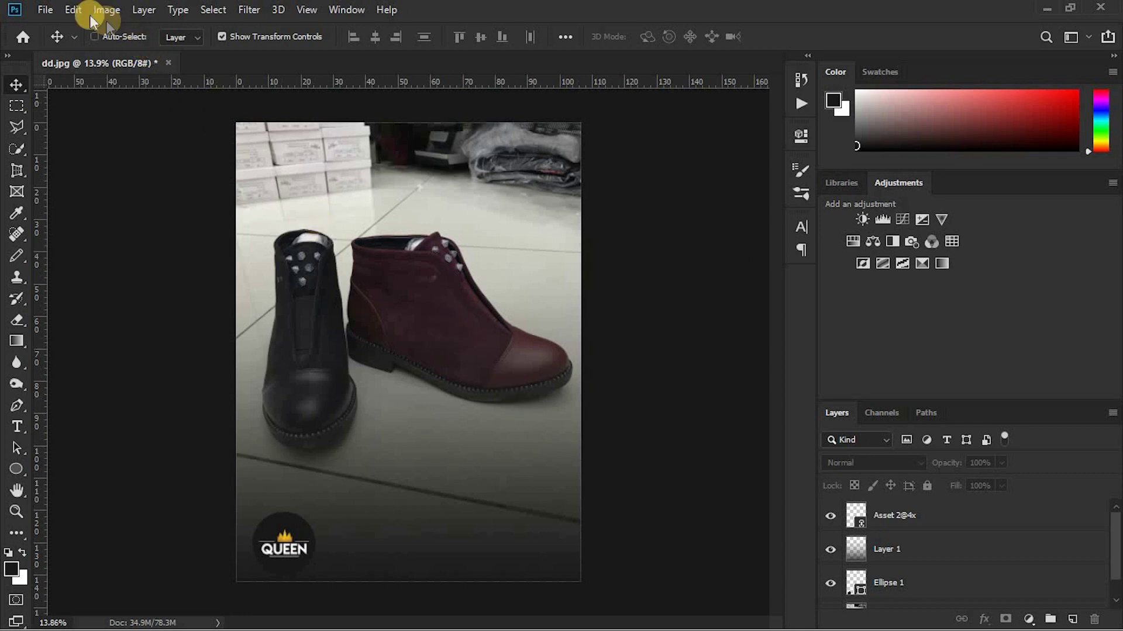
# Step: Save the photo as a JPEG named "1" in folder "2" inside "New folder", with quality 12 (Maximum)
pyautogui.click(41, 11)
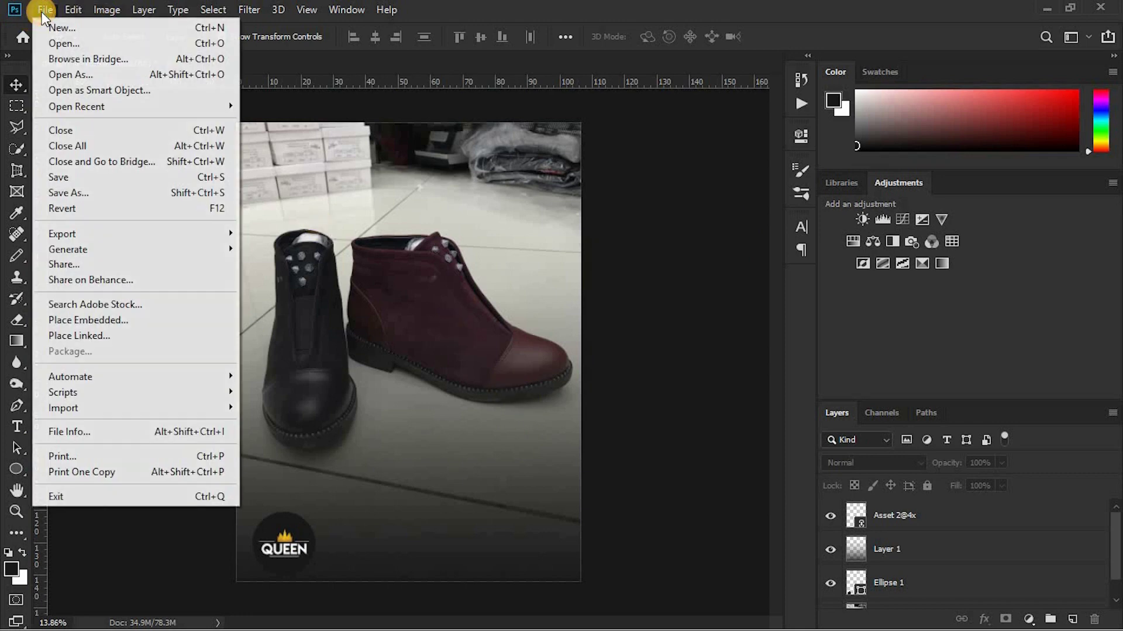
pyautogui.click(156, 192)
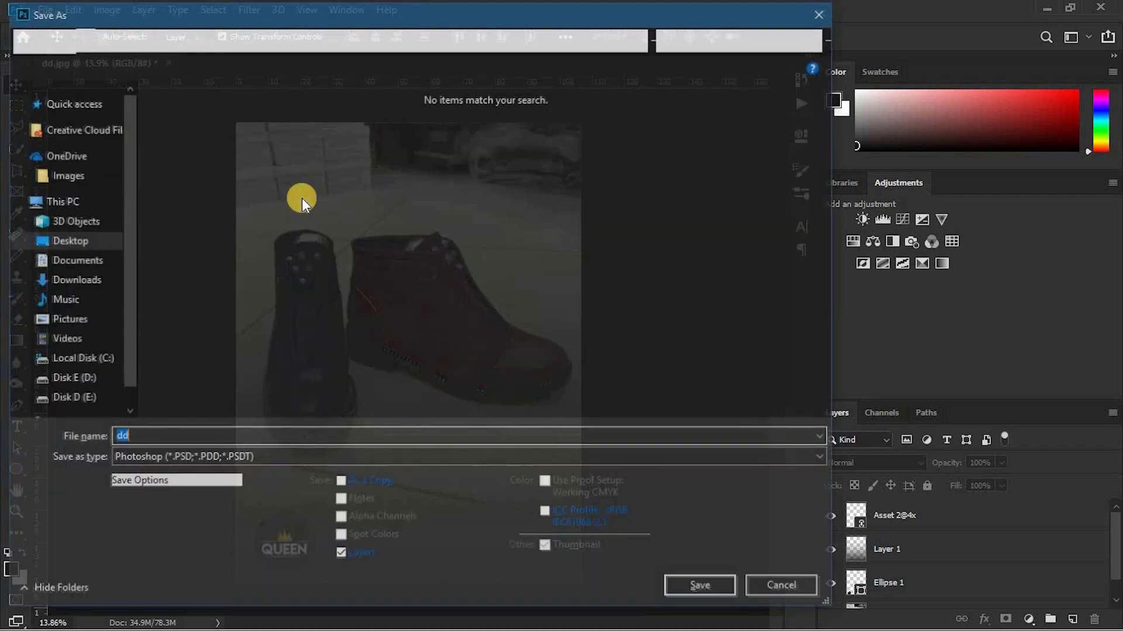
pyautogui.click(82, 40)
pyautogui.doubleClick(275, 156)
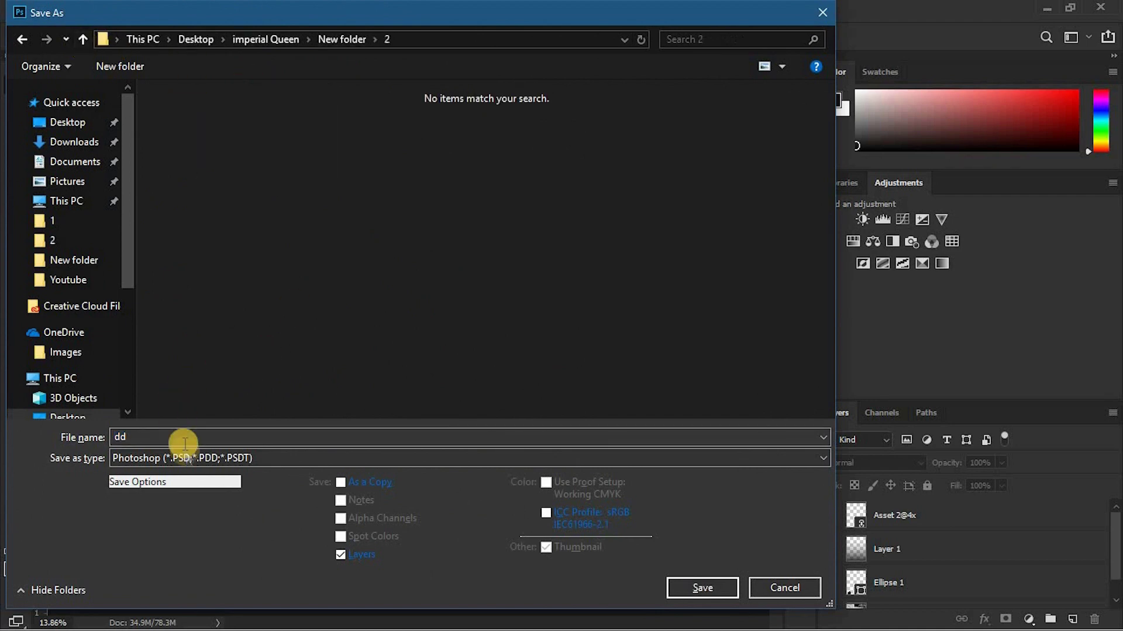
pyautogui.click(194, 462)
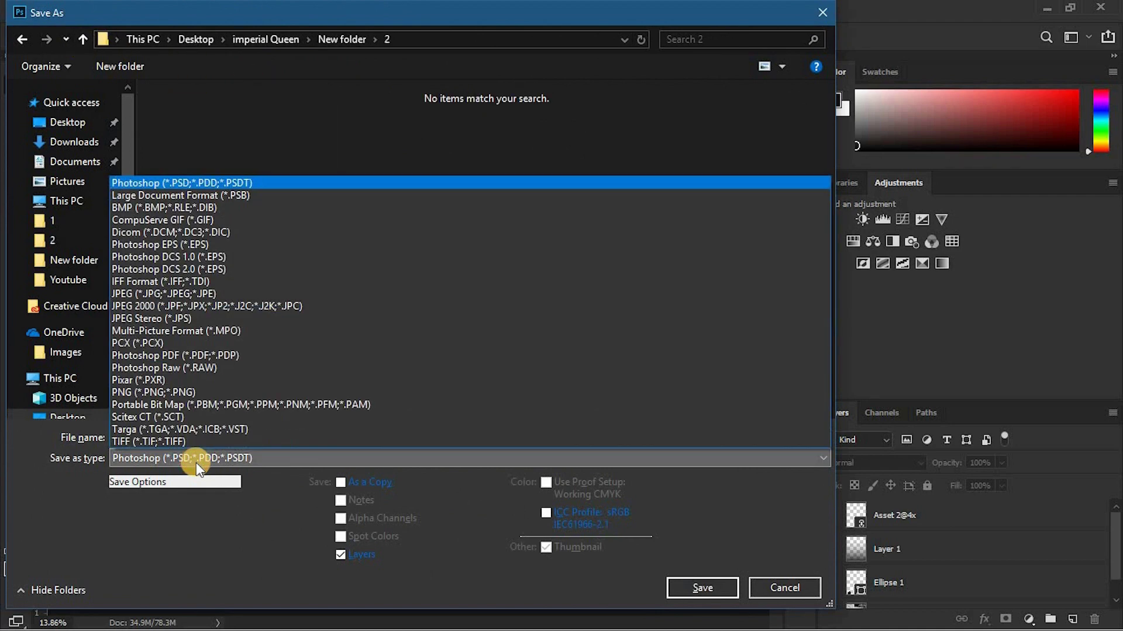
pyautogui.click(295, 290)
pyautogui.moveTo(141, 439); pyautogui.dragTo(85, 433)
pyautogui.write('1')
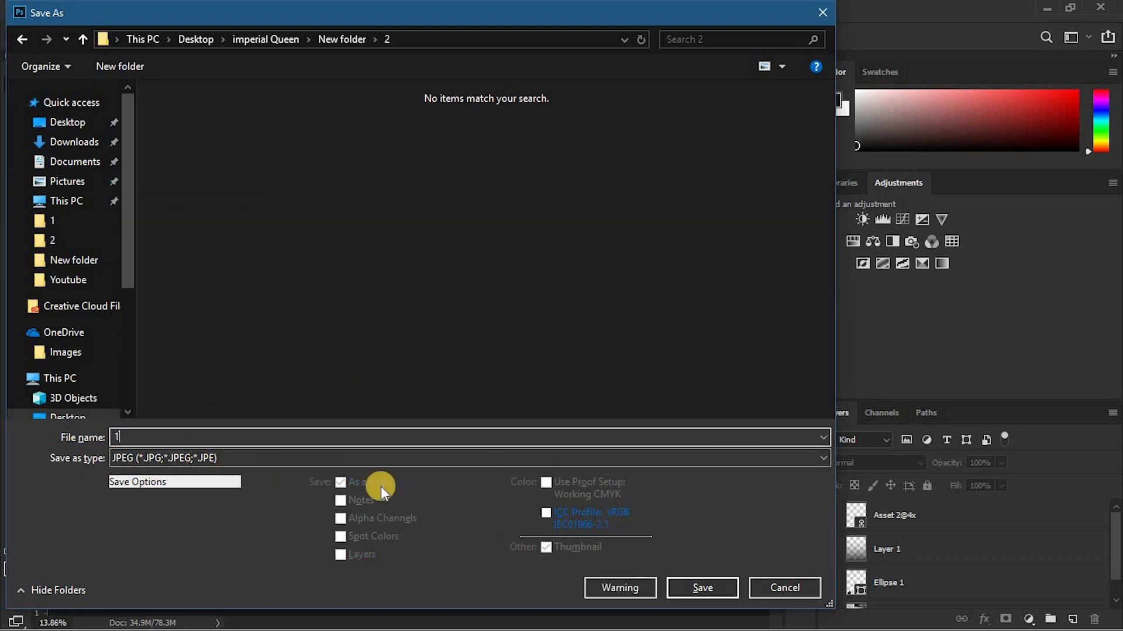
pyautogui.click(691, 587)
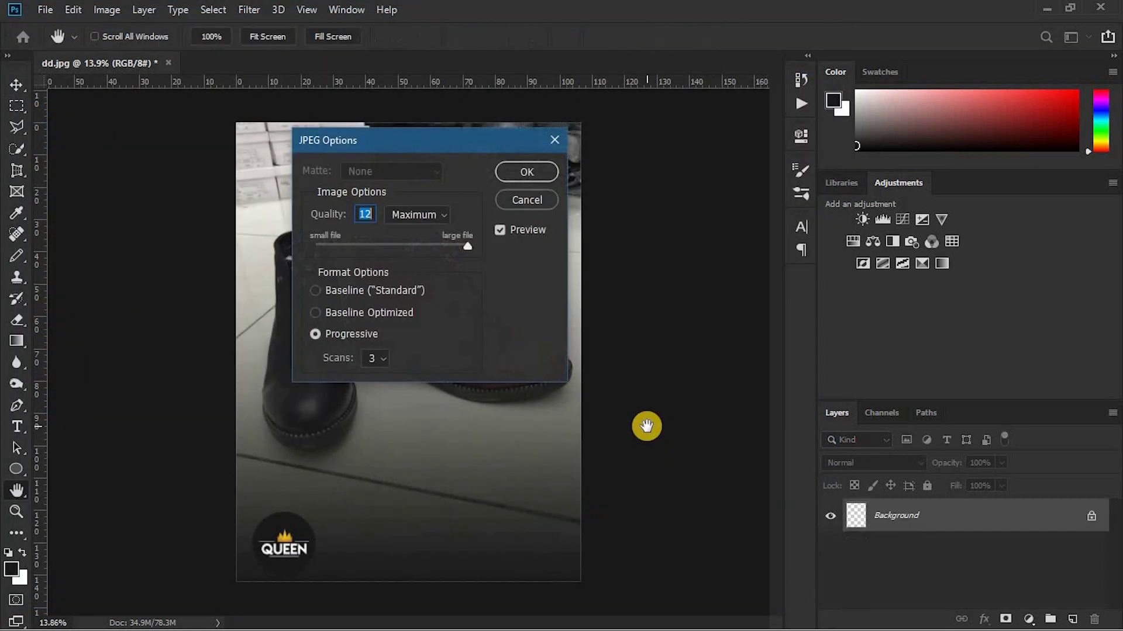
pyautogui.click(545, 175)
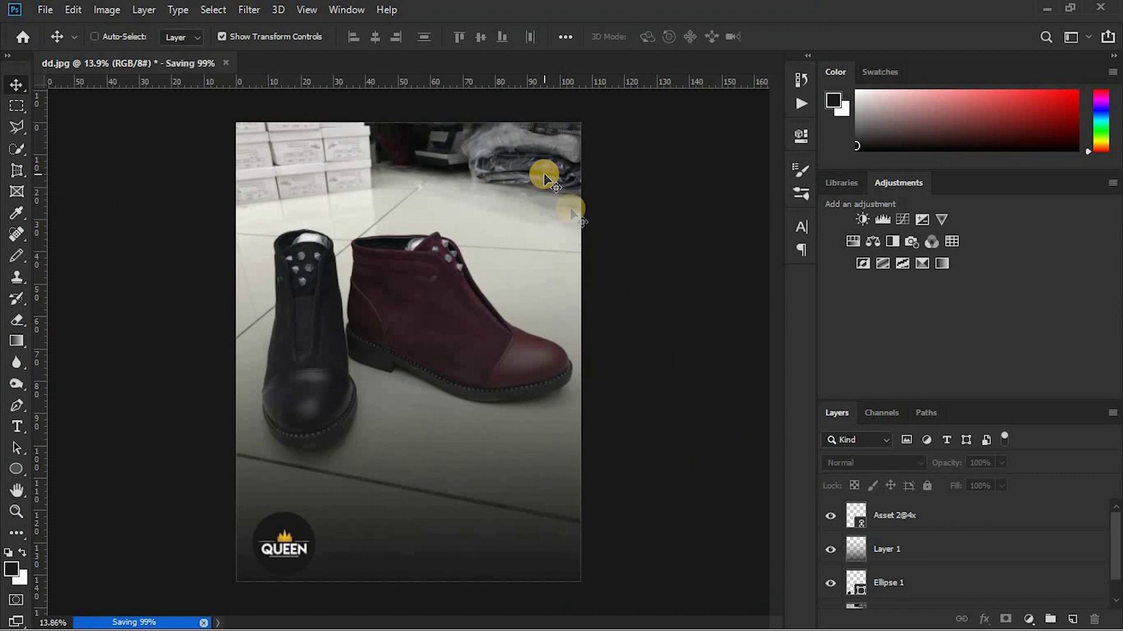
# Step: Switch to File Explorer, examine the source photos in folder "1" and the saved image in folder "2", and return to Photoshop
pyautogui.hotkey('alt', 'Tab')
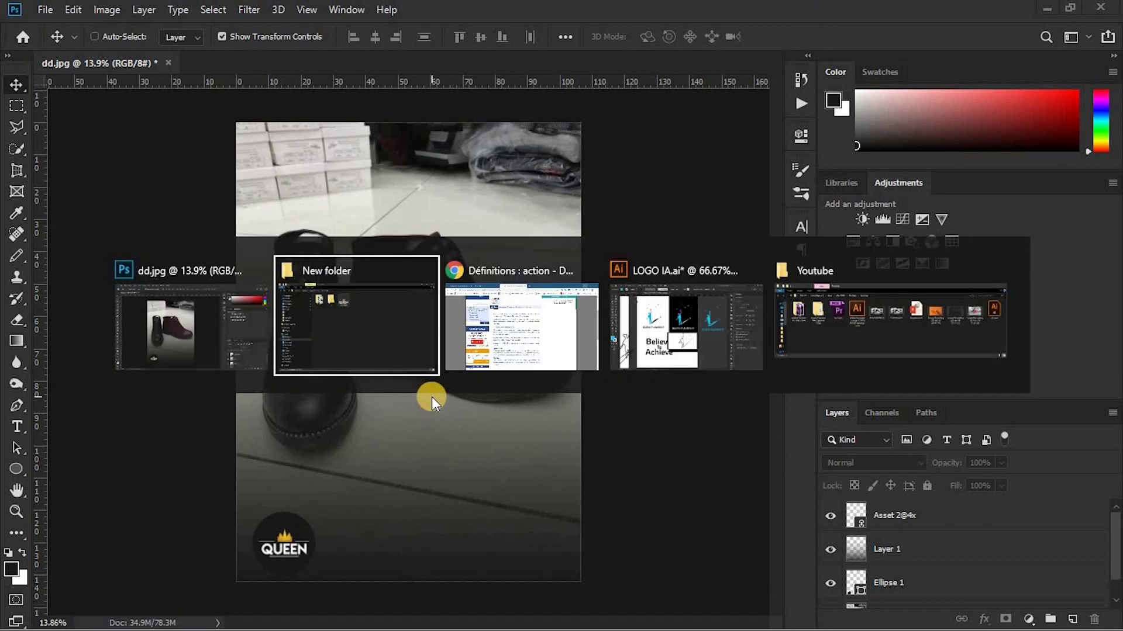
pyautogui.doubleClick(295, 119)
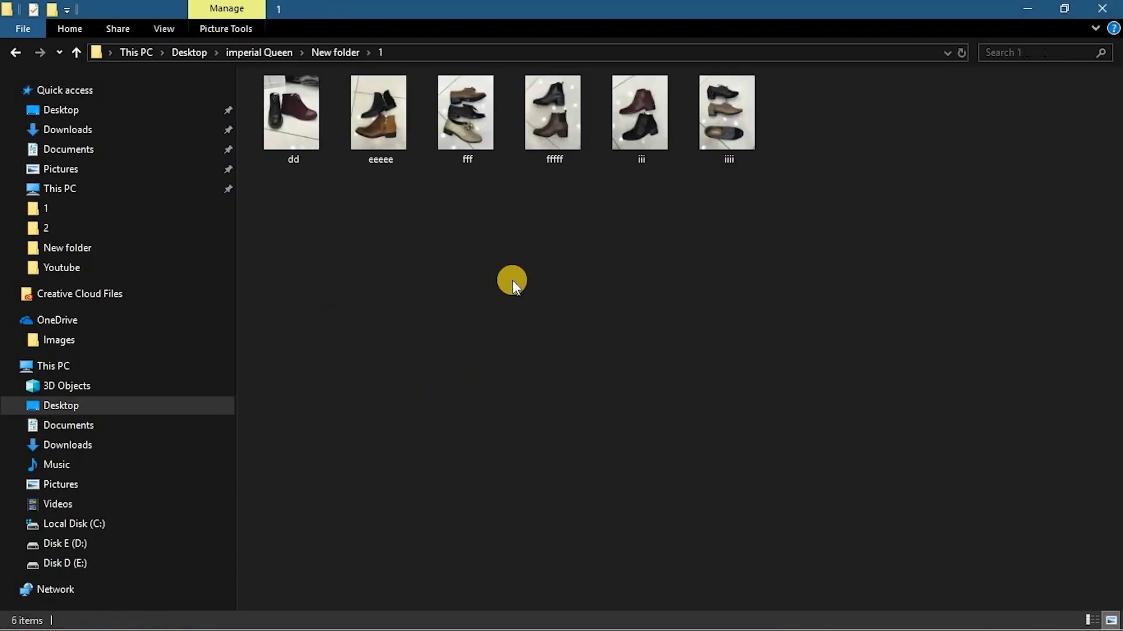
pyautogui.click(15, 52)
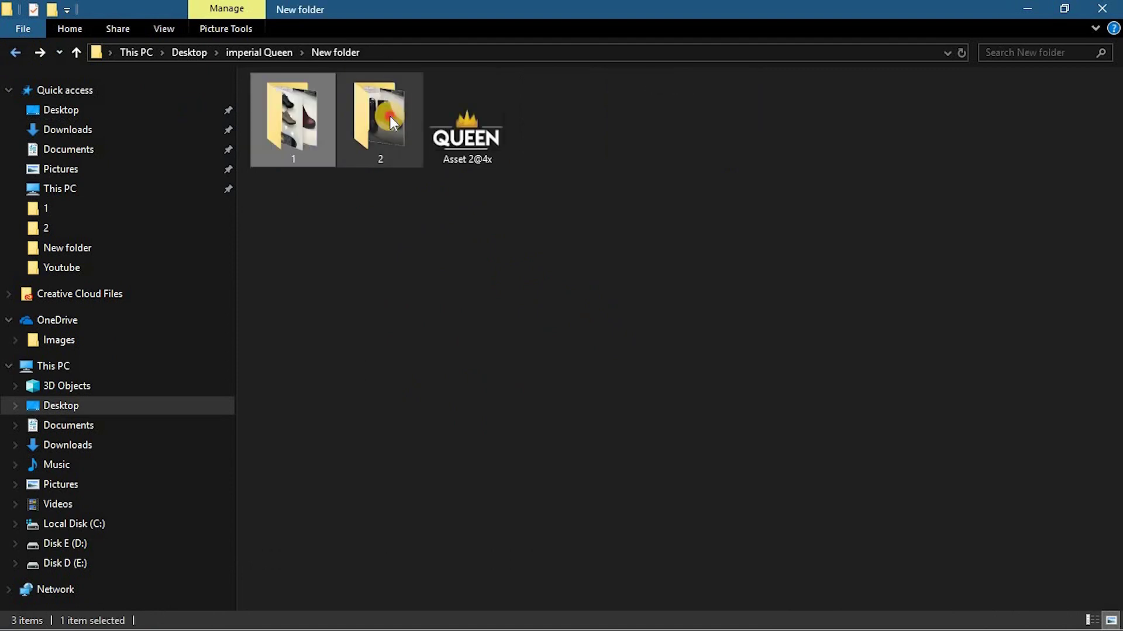
pyautogui.doubleClick(380, 120)
pyautogui.doubleClick(452, 216)
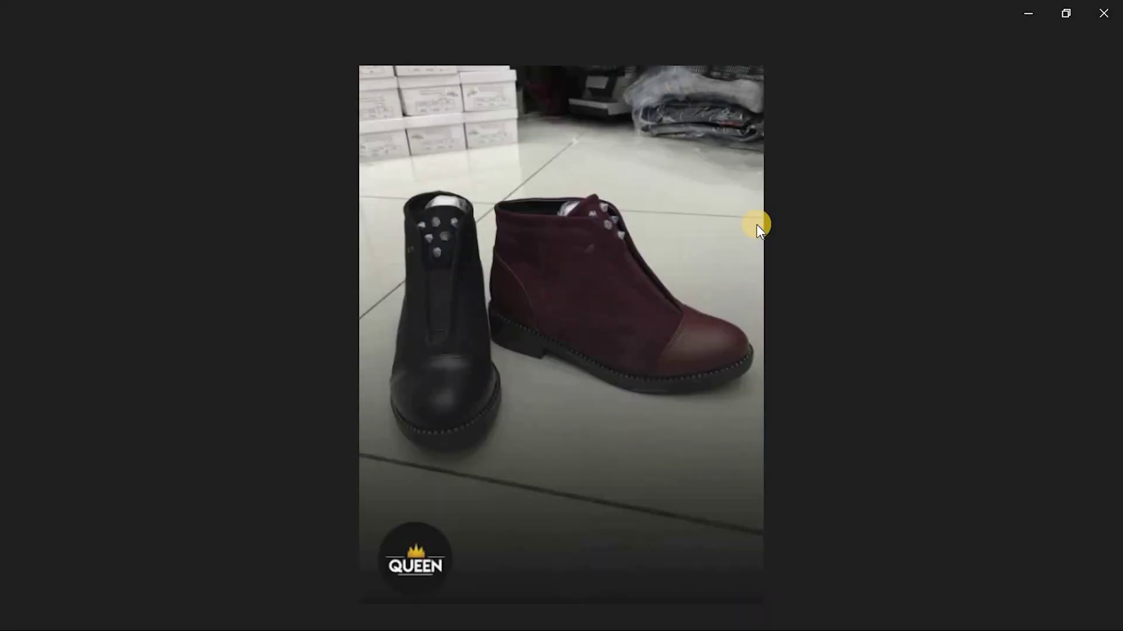
pyautogui.hotkey('alt', 'F4')
pyautogui.click(725, 276)
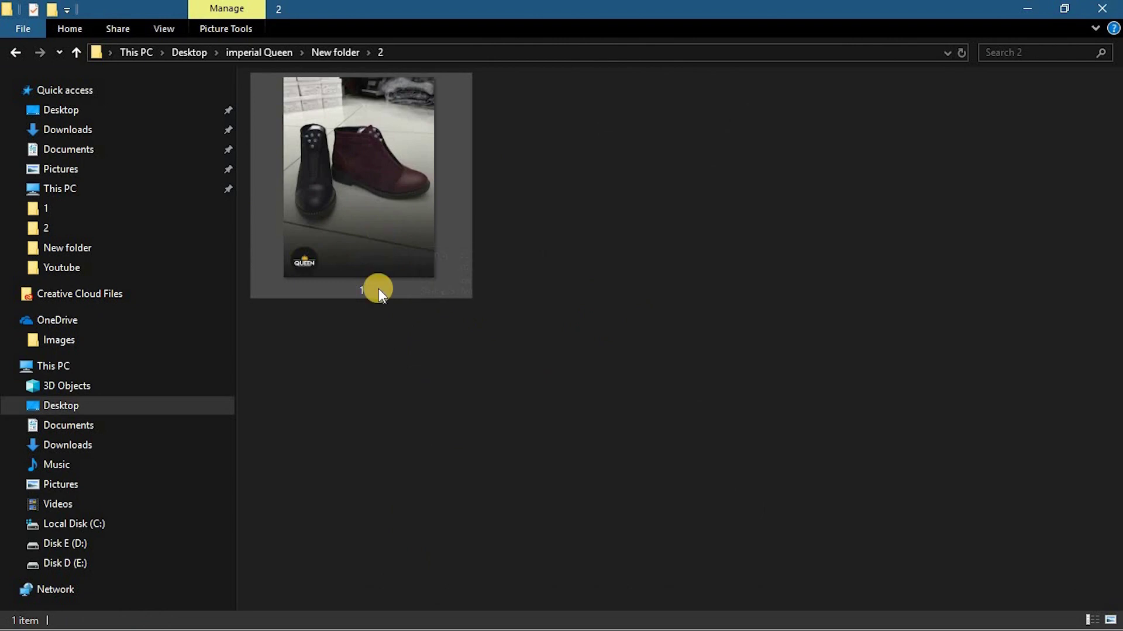
pyautogui.click(11, 52)
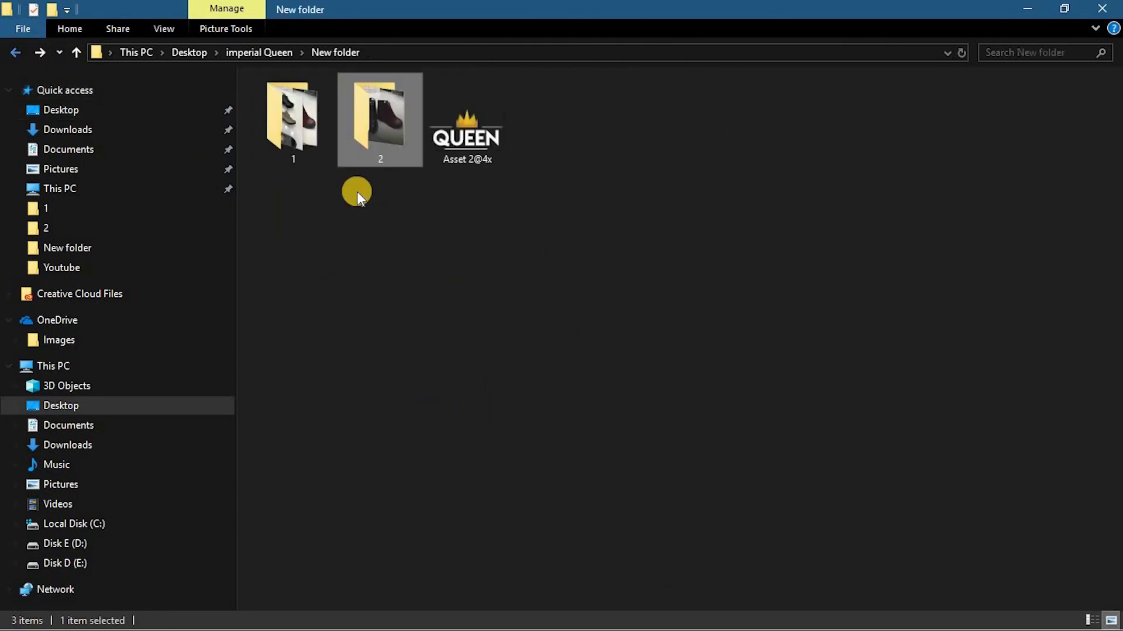
pyautogui.doubleClick(301, 136)
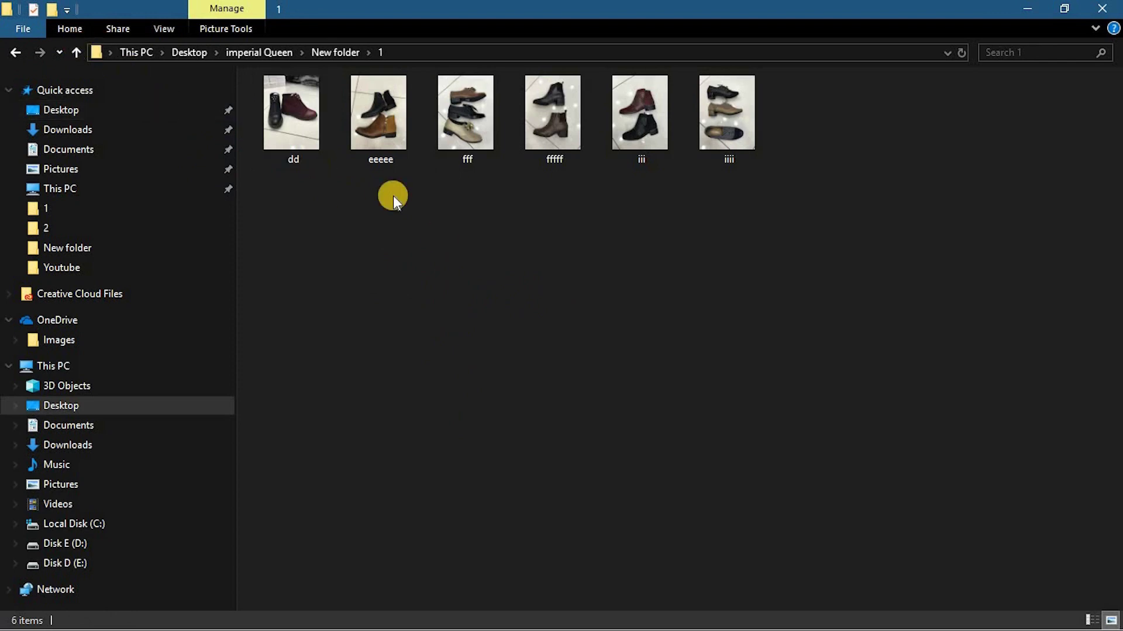
pyautogui.click(13, 53)
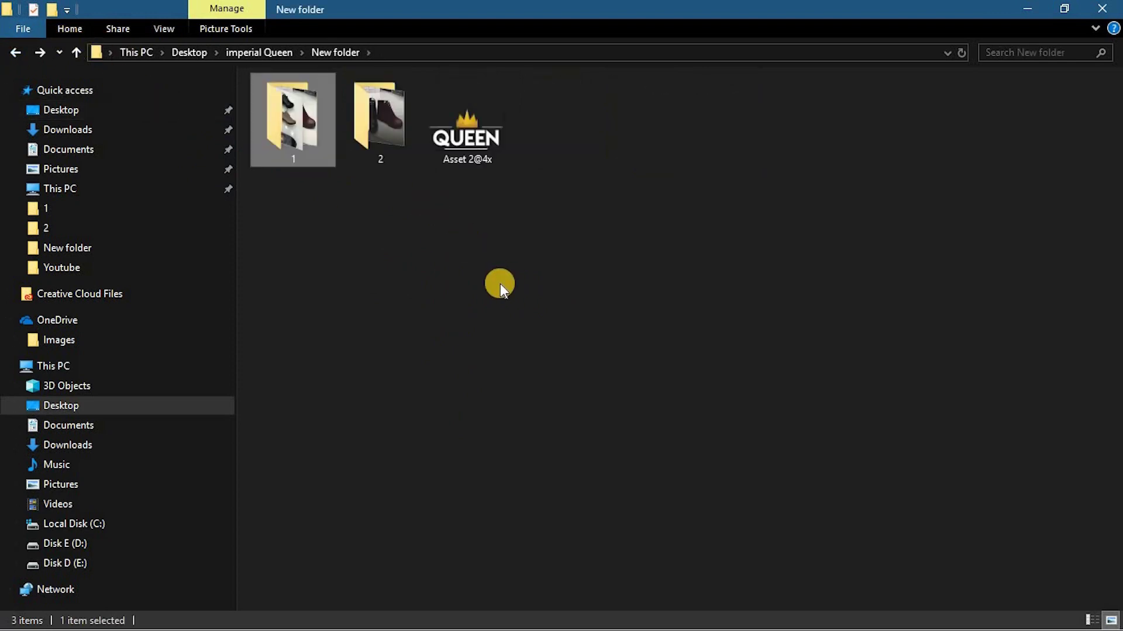
pyautogui.hotkey('alt', 'Tab')
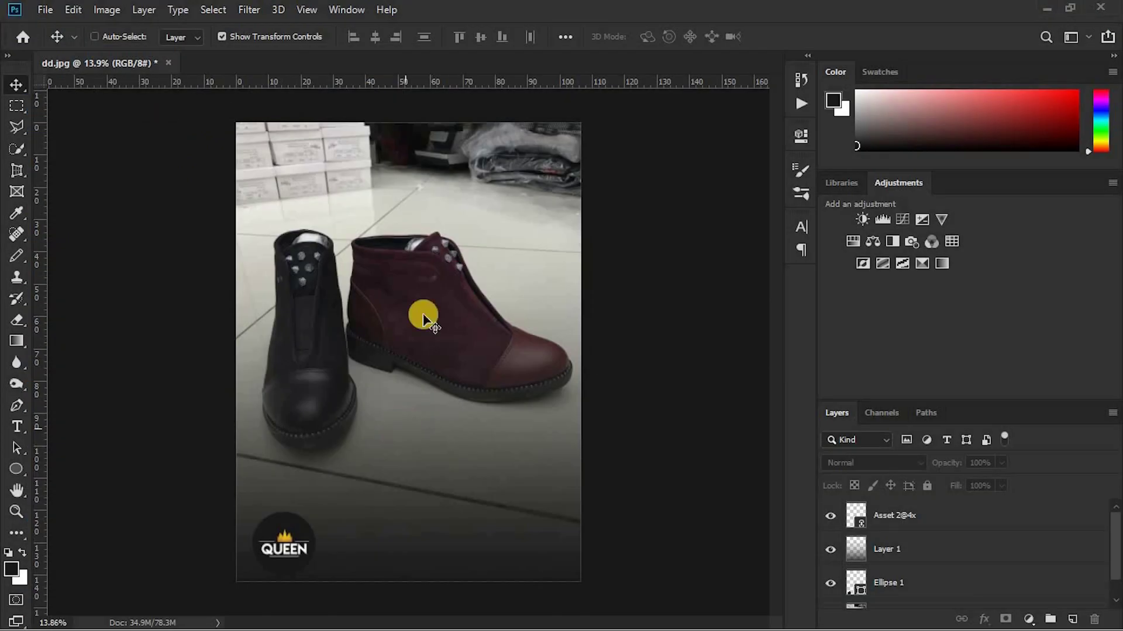
pyautogui.click(45, 12)
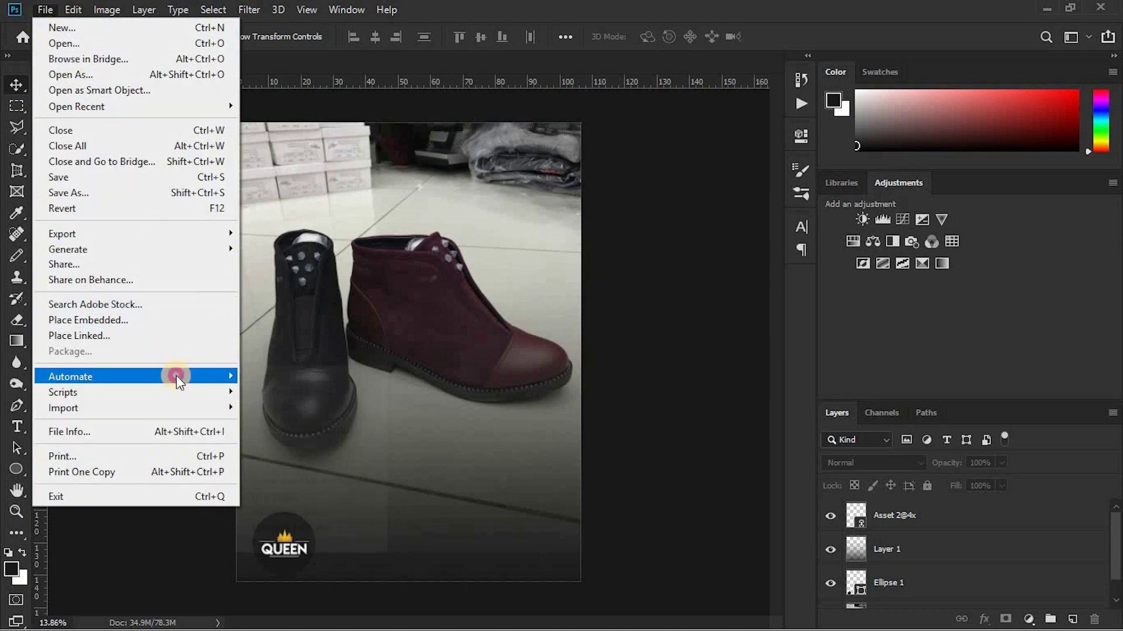
pyautogui.moveTo(177, 376)
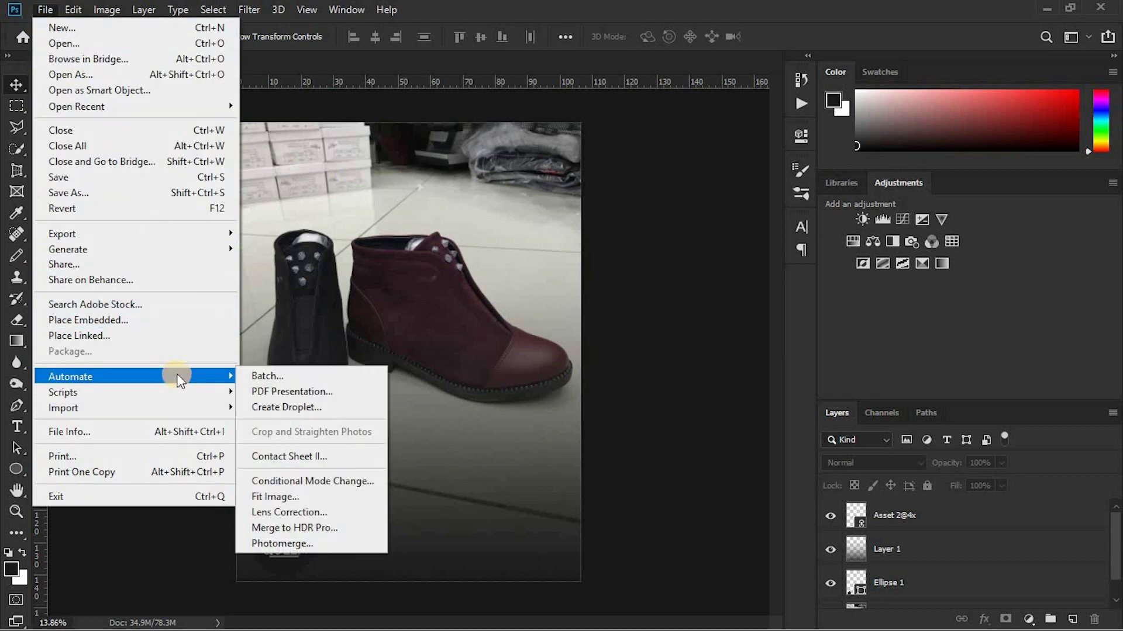
pyautogui.click(273, 377)
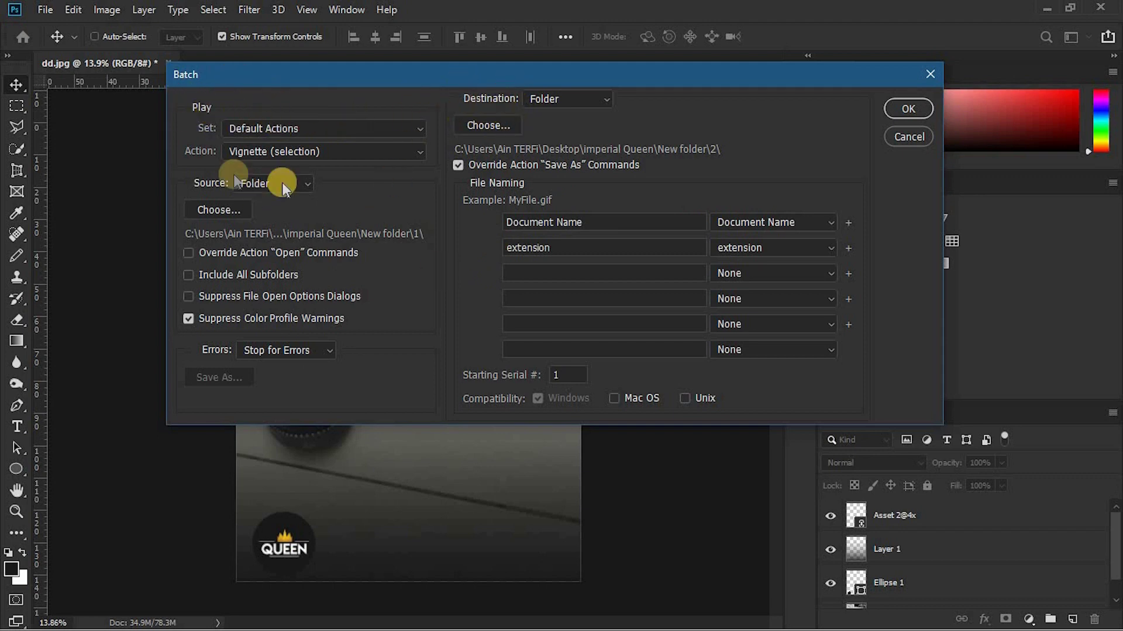
pyautogui.click(322, 153)
pyautogui.click(913, 138)
pyautogui.click(916, 138)
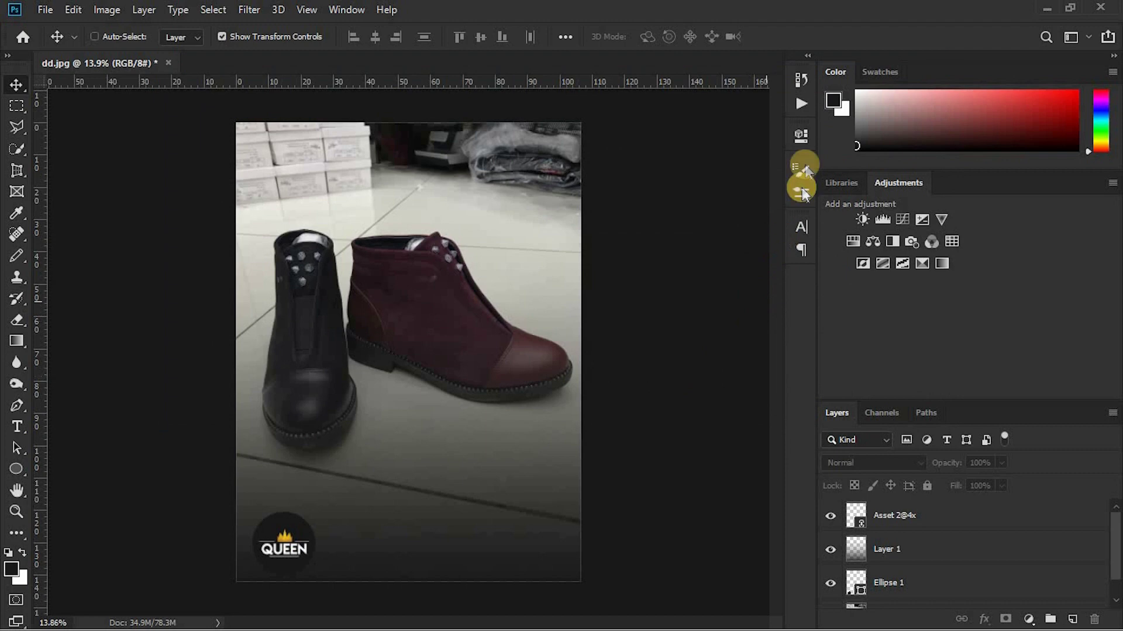
# Step: Stop recording the action and start a Batch run with the Signature action from the Default Actions set
pyautogui.click(800, 104)
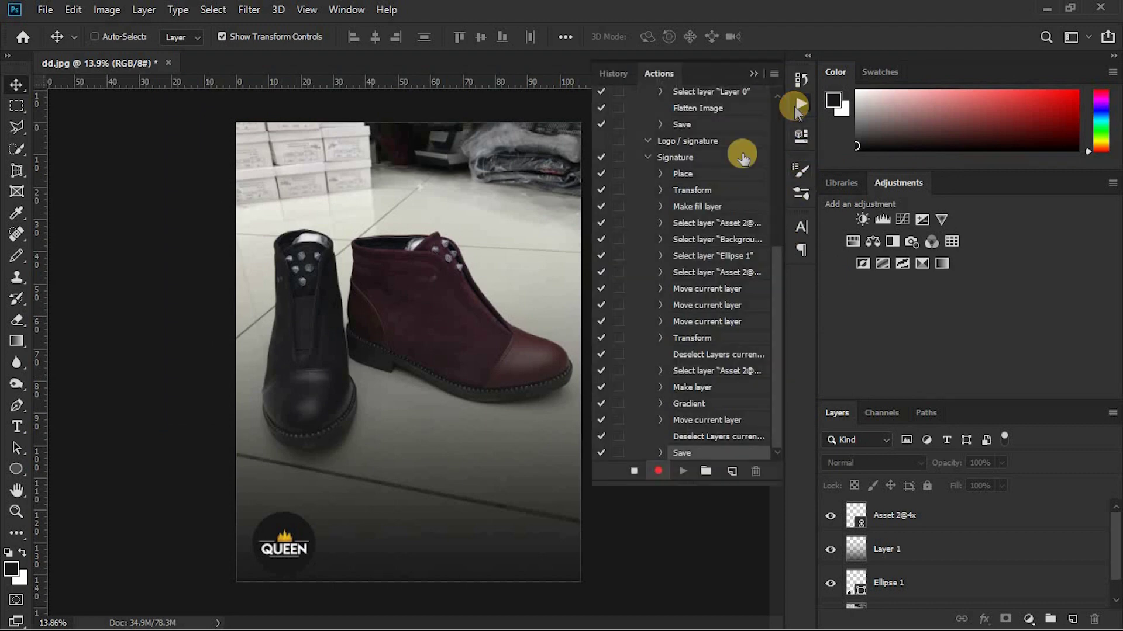
pyautogui.click(635, 474)
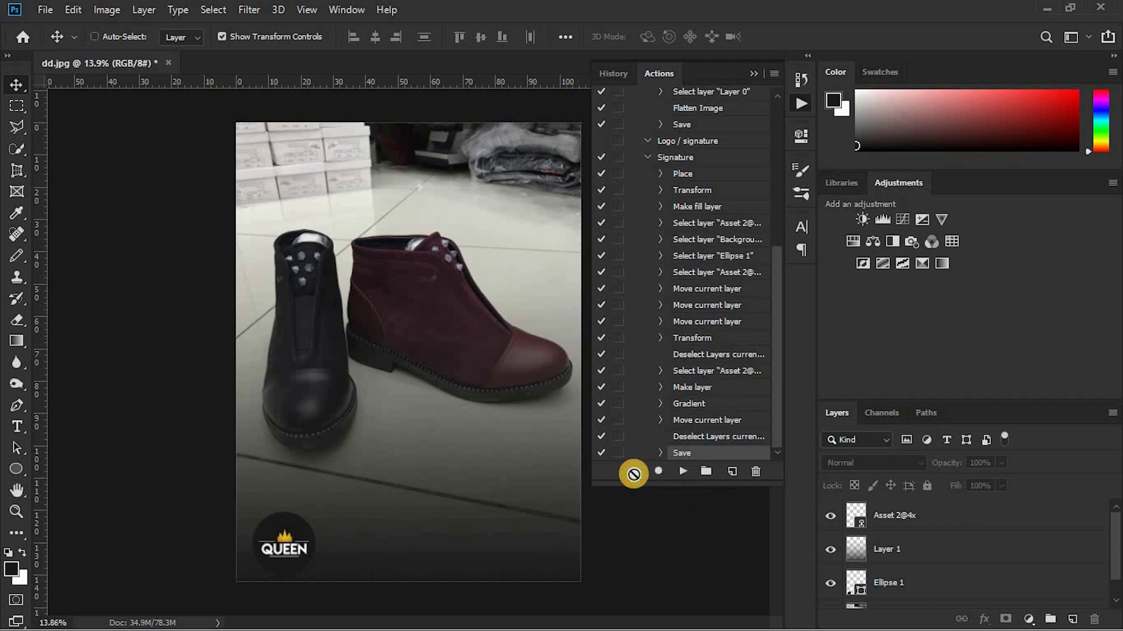
pyautogui.click(45, 9)
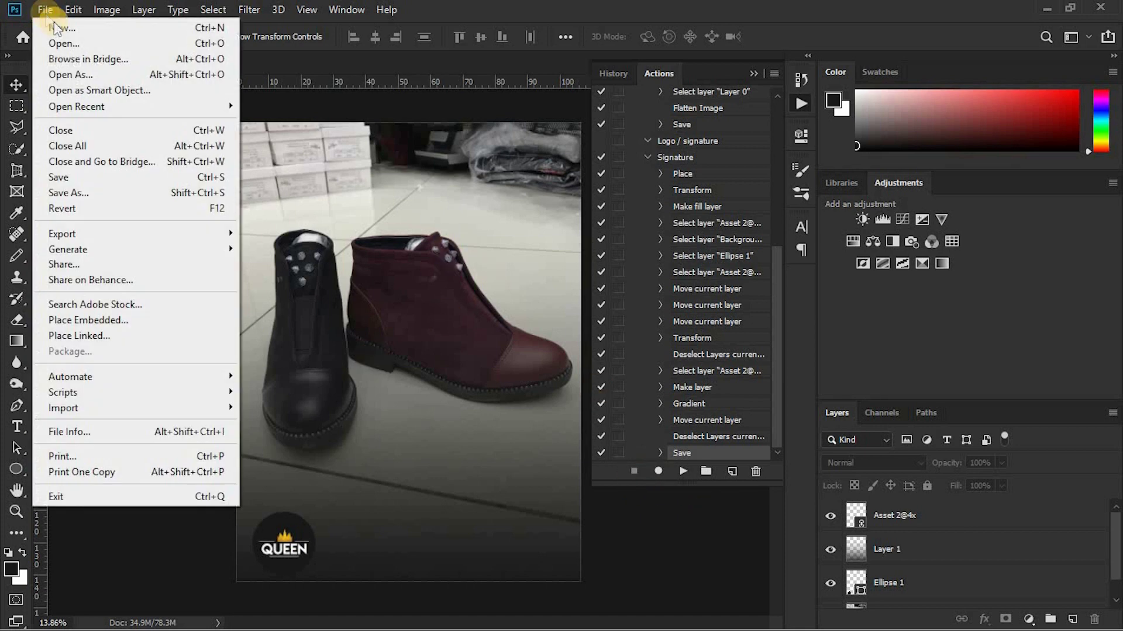
pyautogui.click(173, 377)
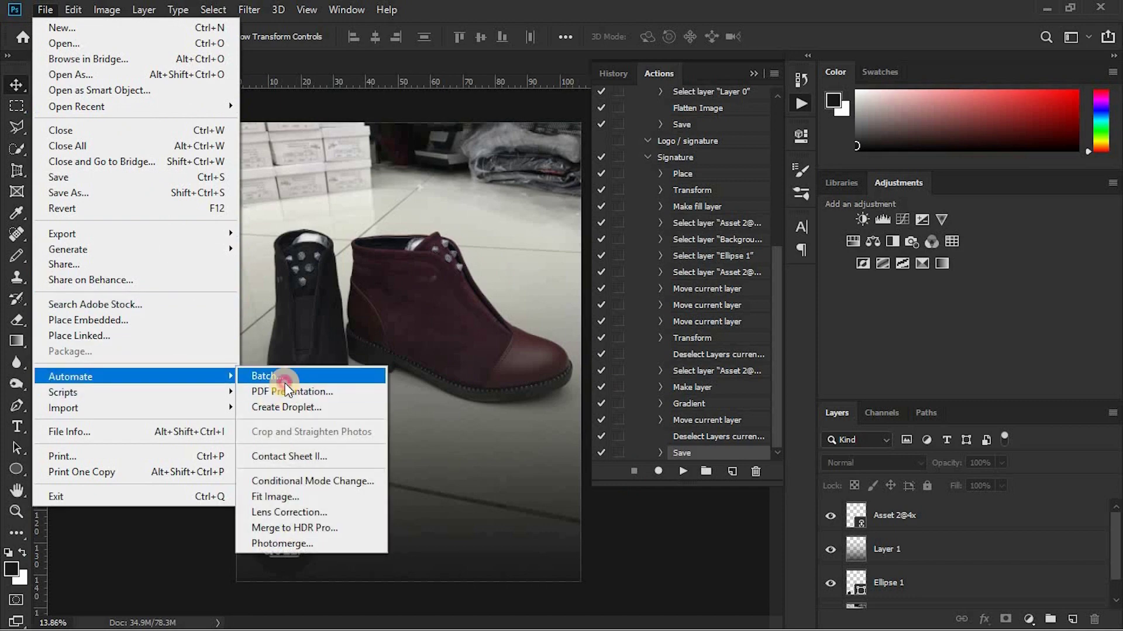
pyautogui.click(292, 372)
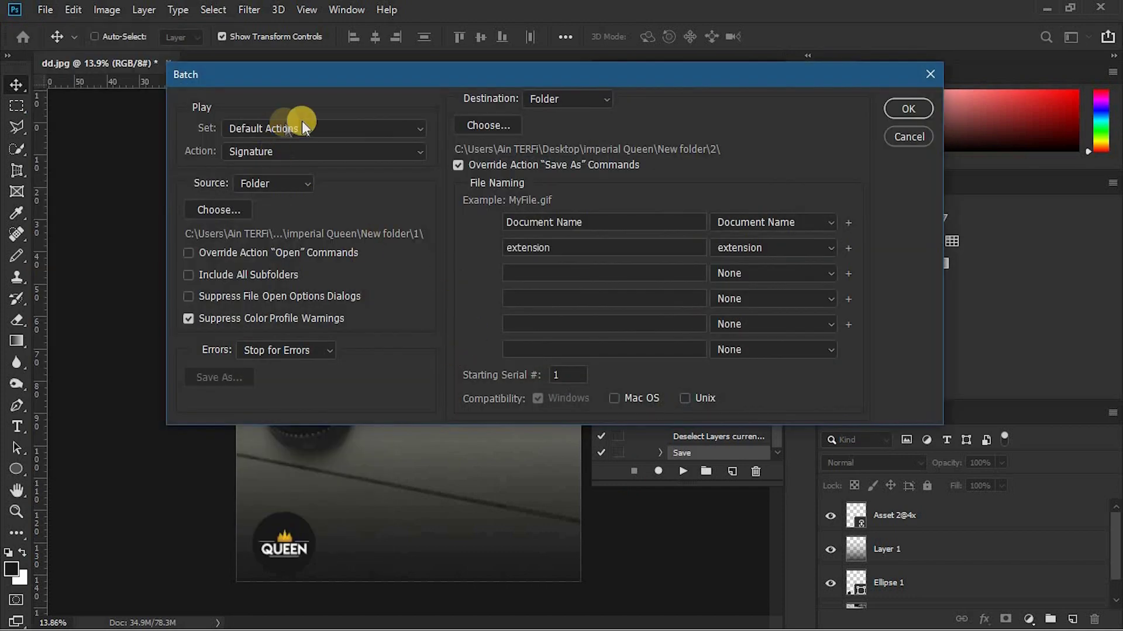
pyautogui.click(282, 152)
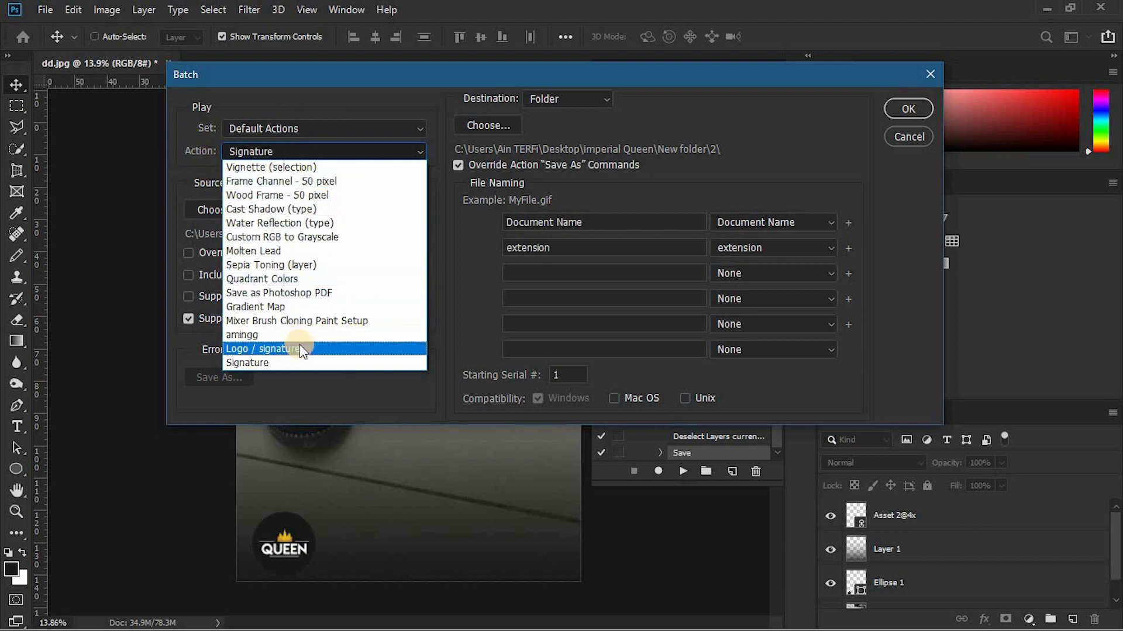
pyautogui.click(257, 363)
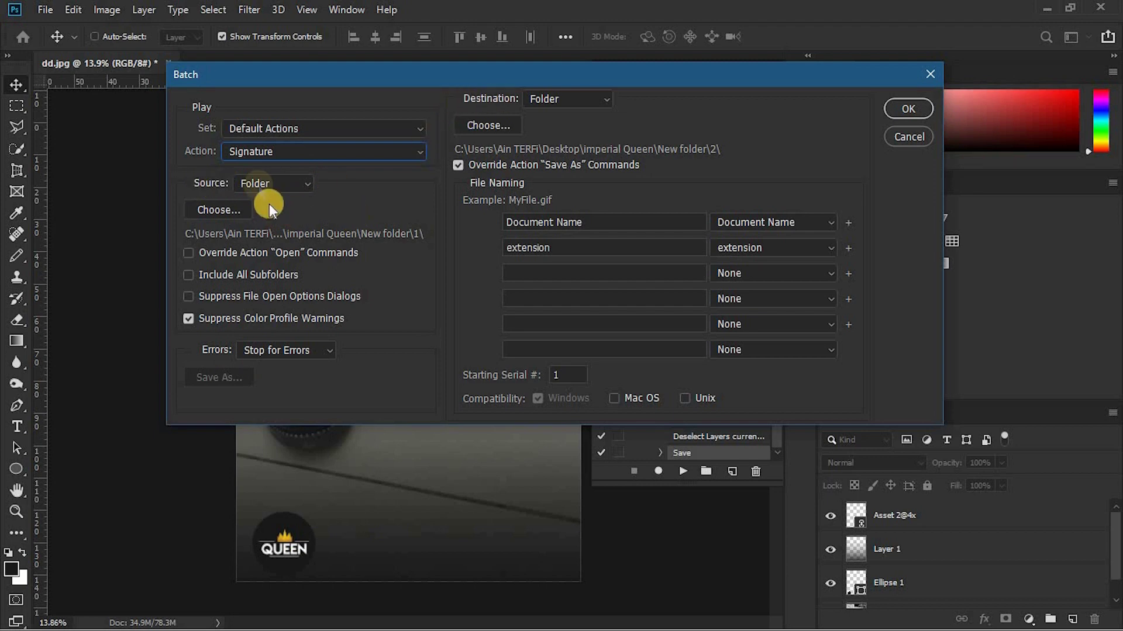
# Step: Set the batch source to Folder and choose folder "1" inside "New folder"
pyautogui.click(307, 183)
pyautogui.click(281, 197)
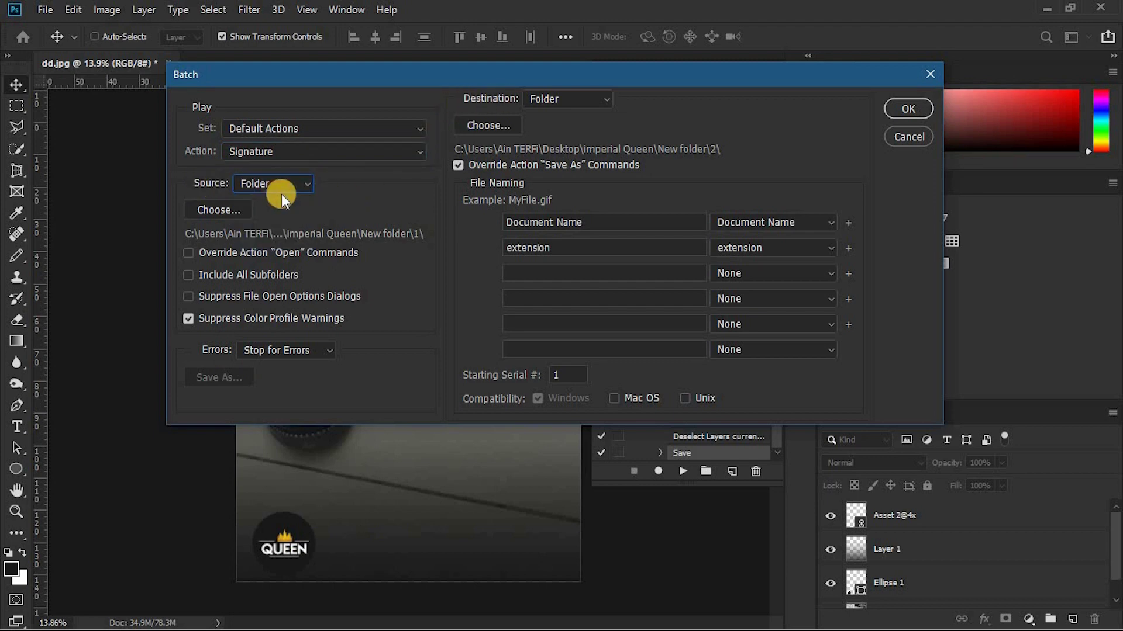
pyautogui.click(211, 210)
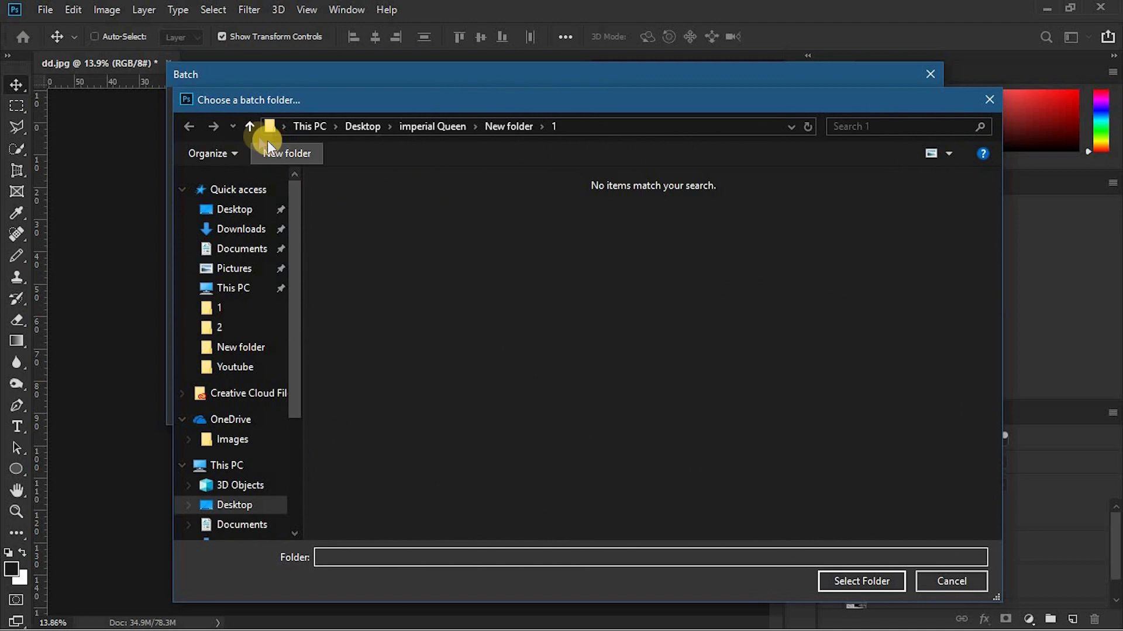
pyautogui.click(252, 129)
pyautogui.click(370, 258)
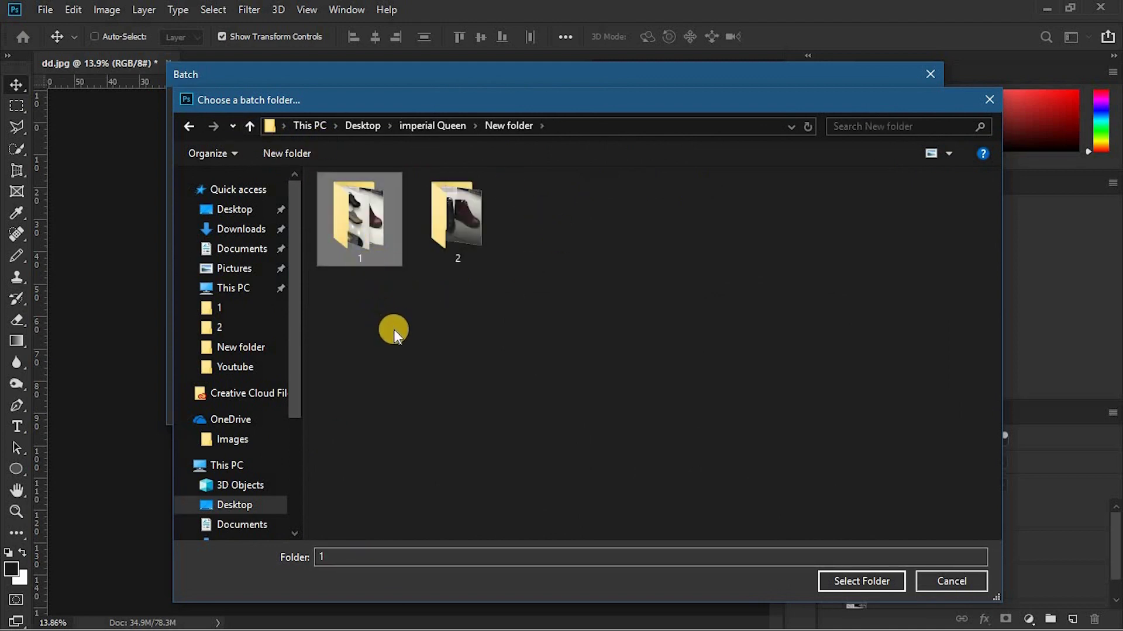
pyautogui.click(365, 221)
pyautogui.doubleClick(364, 231)
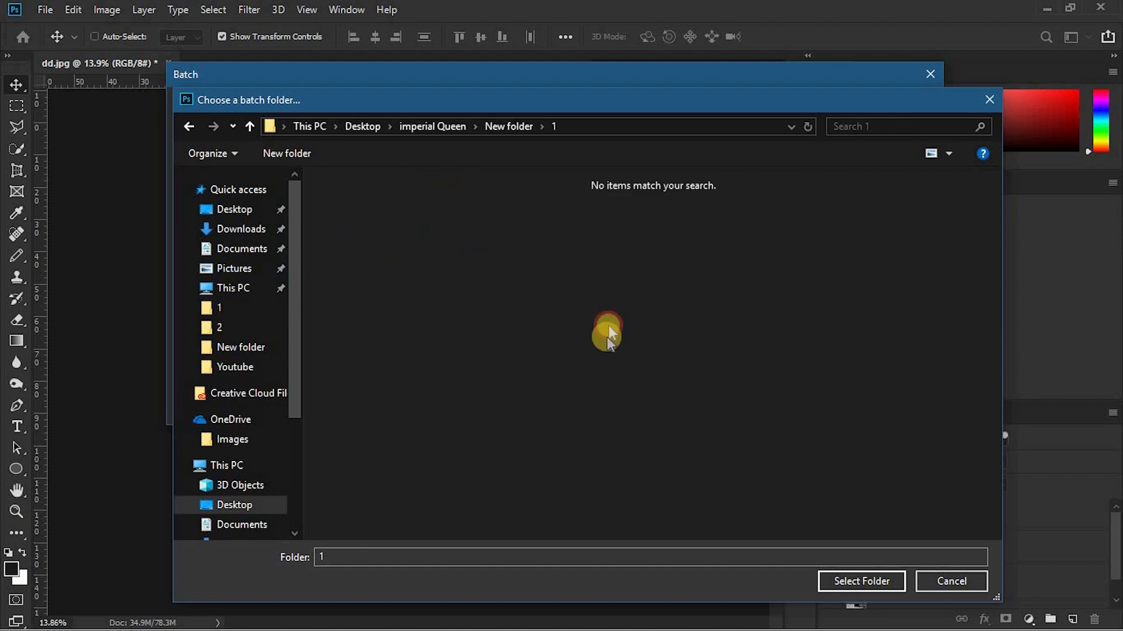
pyautogui.click(862, 582)
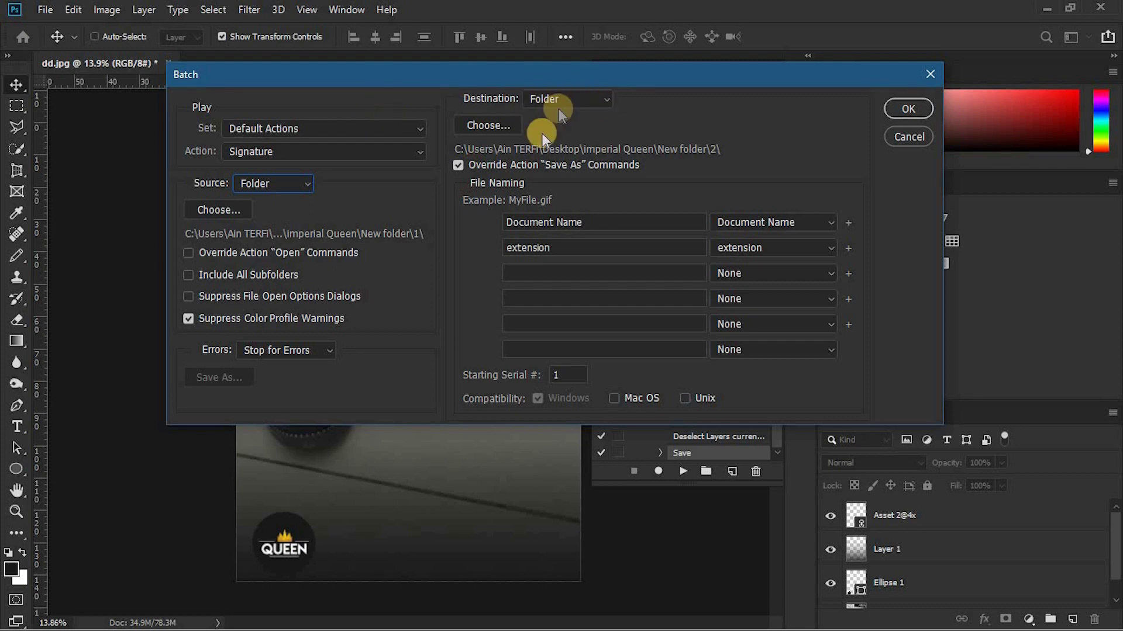
# Step: Choose folder "2" inside "New folder" as the batch destination and run the batch
pyautogui.click(486, 126)
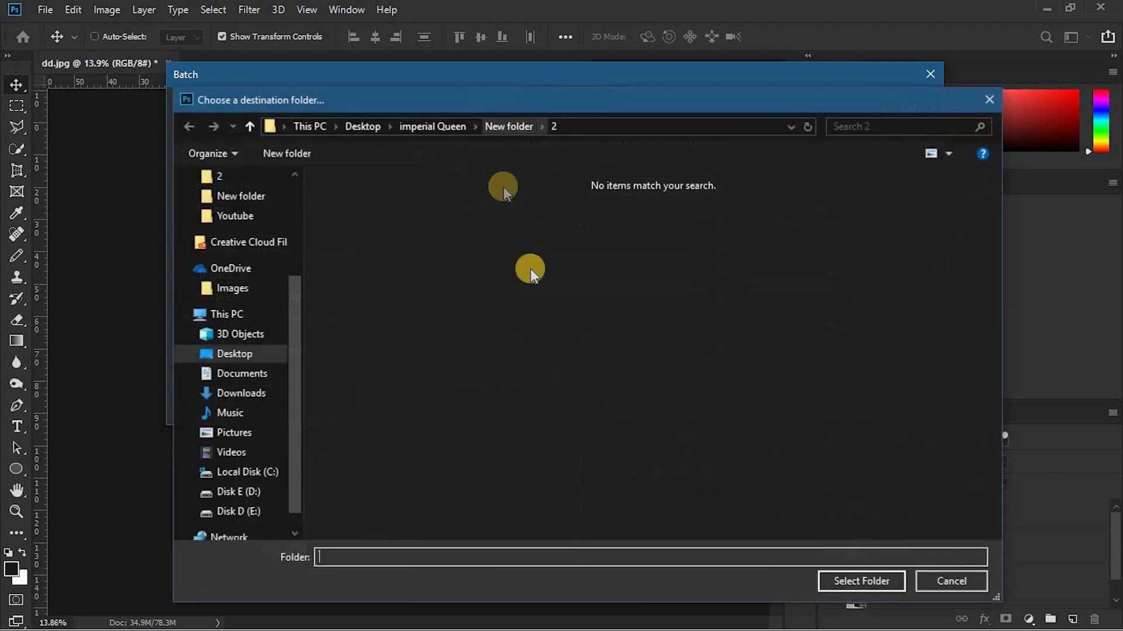
pyautogui.click(252, 126)
pyautogui.moveTo(509, 108)
pyautogui.mouseDown()
pyautogui.moveTo(501, 71)
pyautogui.moveTo(503, 92)
pyautogui.mouseUp()
pyautogui.click(450, 201)
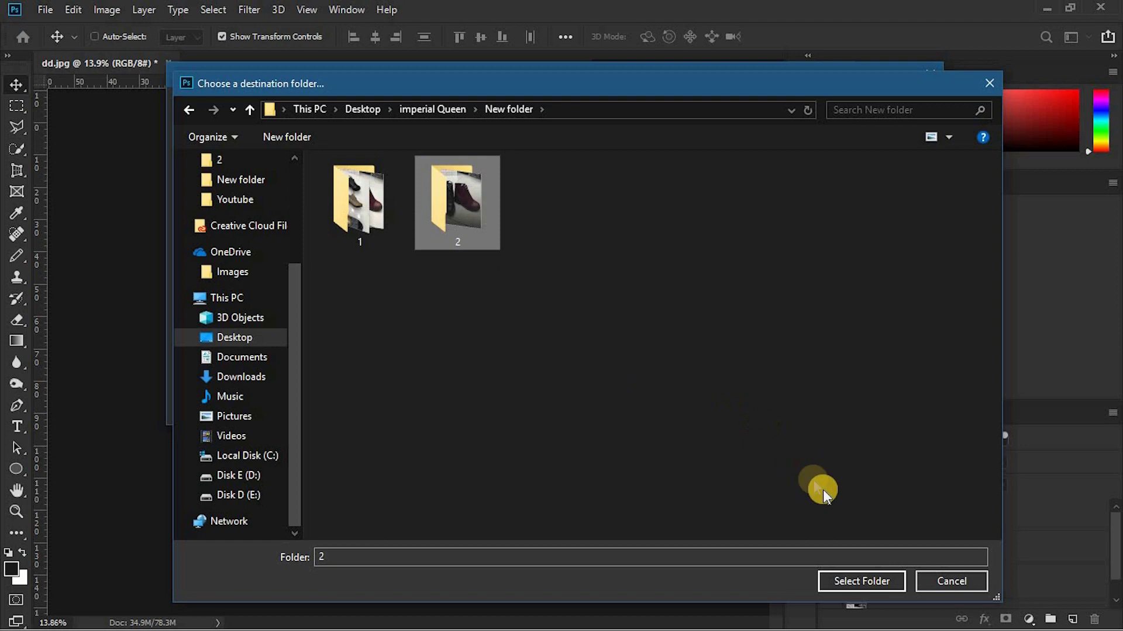
pyautogui.click(856, 576)
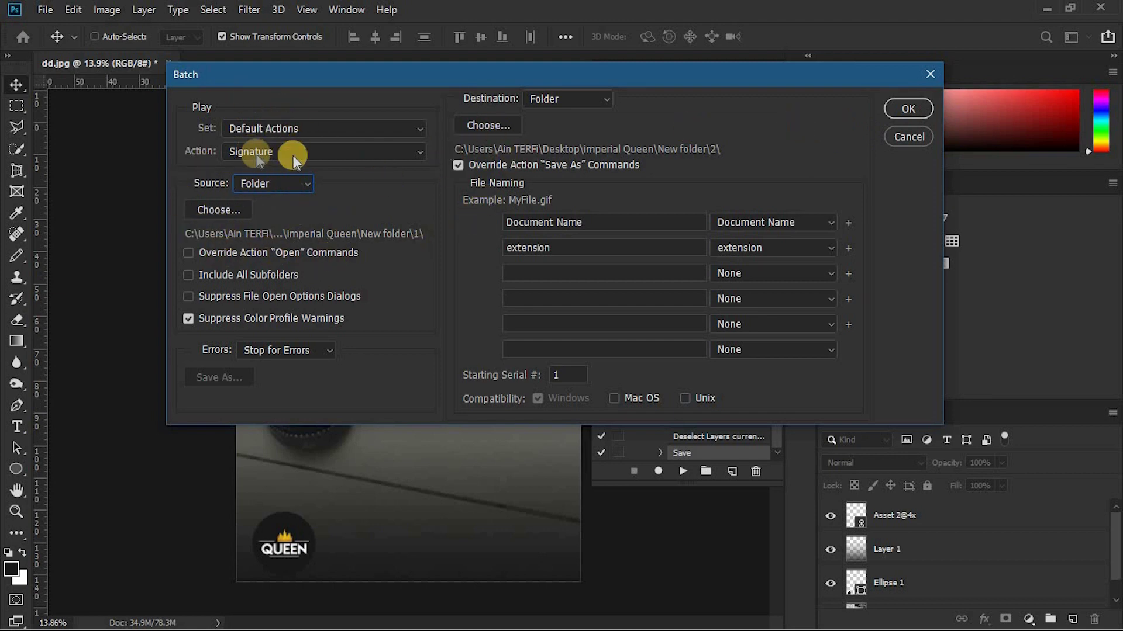
pyautogui.click(909, 109)
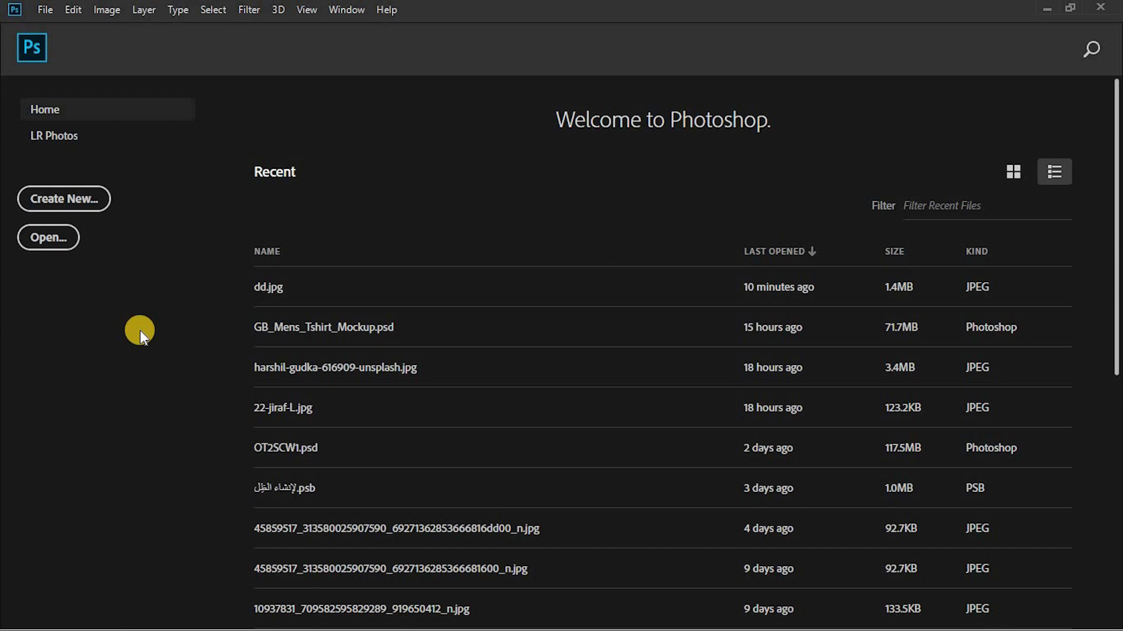
# Step: Switch to File Explorer, review the batch-processed photos in folder "2", and minimize the window to return to Photoshop
pyautogui.hotkey('alt', 'Tab')
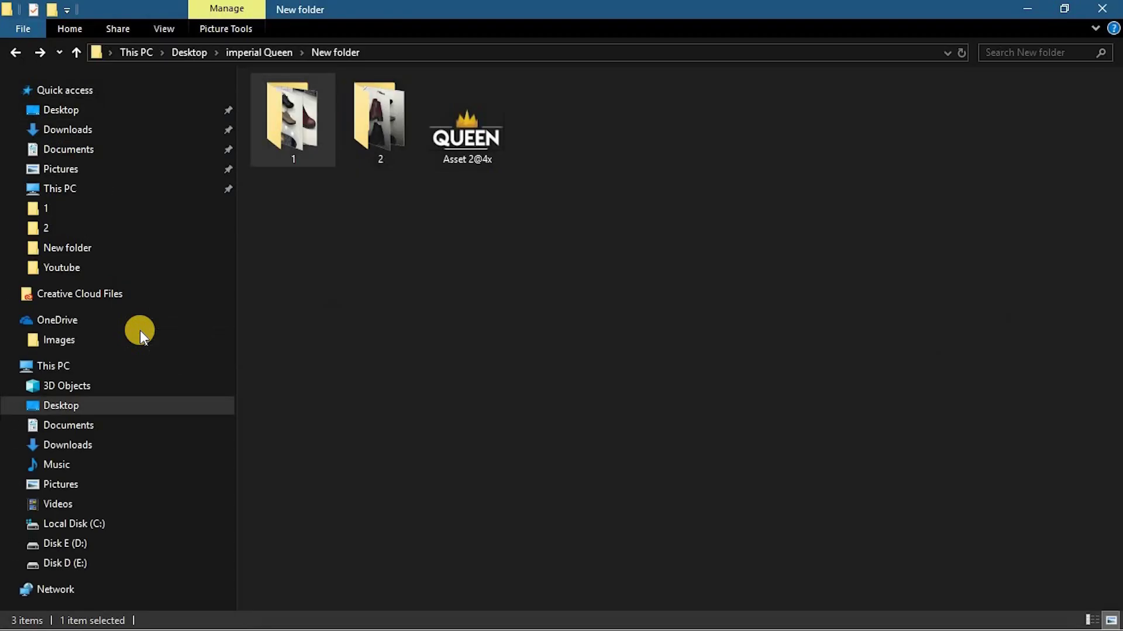
pyautogui.click(404, 292)
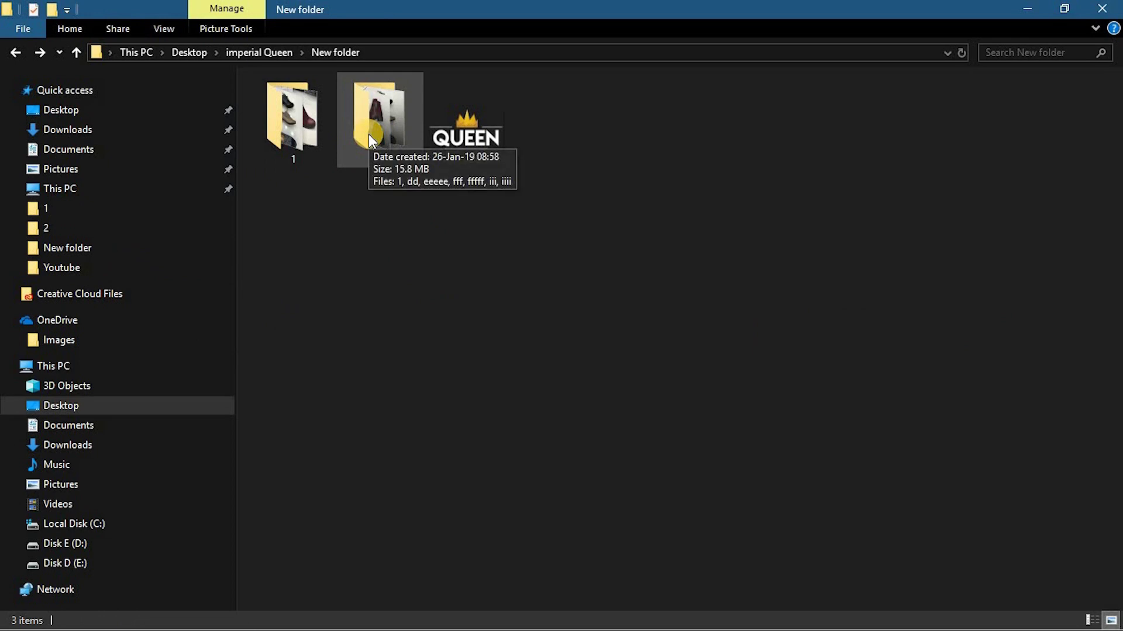
pyautogui.doubleClick(395, 155)
pyautogui.click(321, 432)
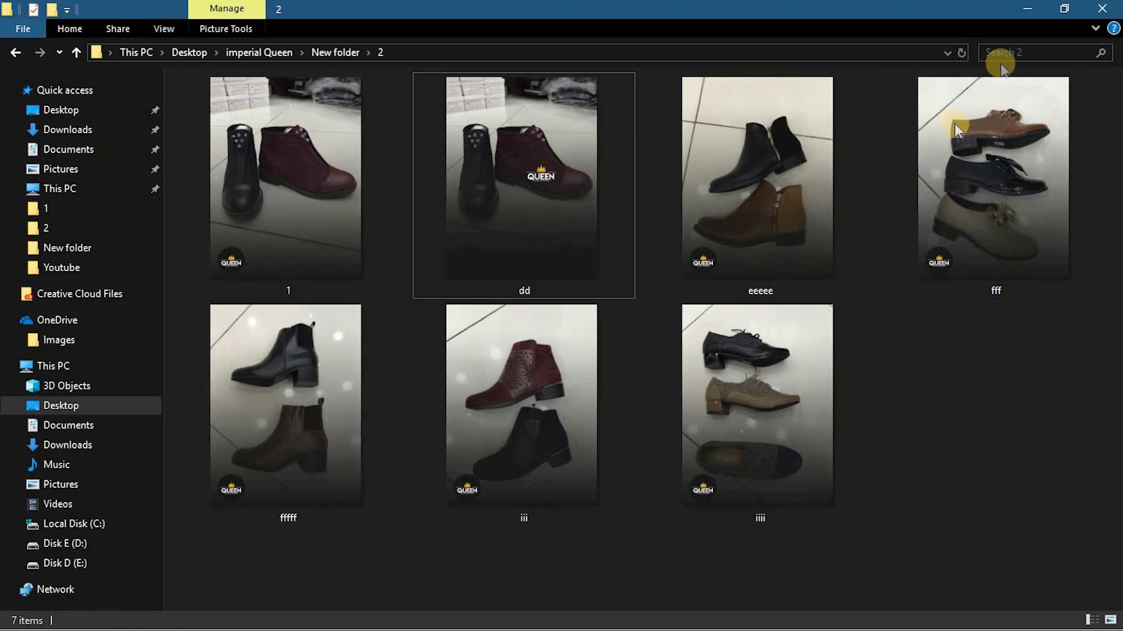
pyautogui.click(1027, 8)
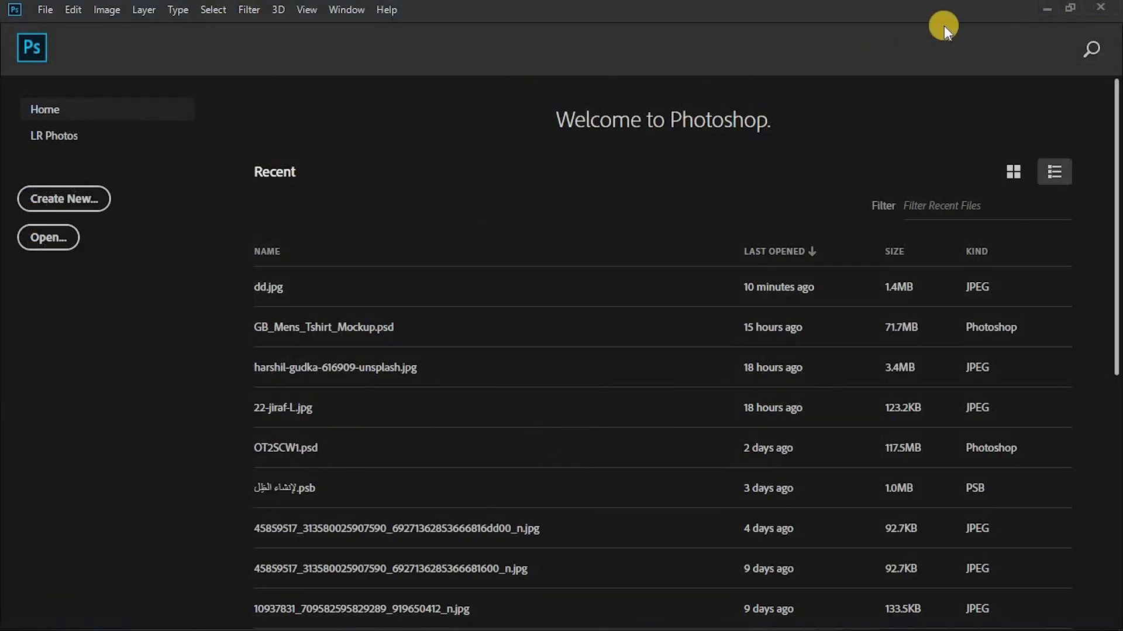